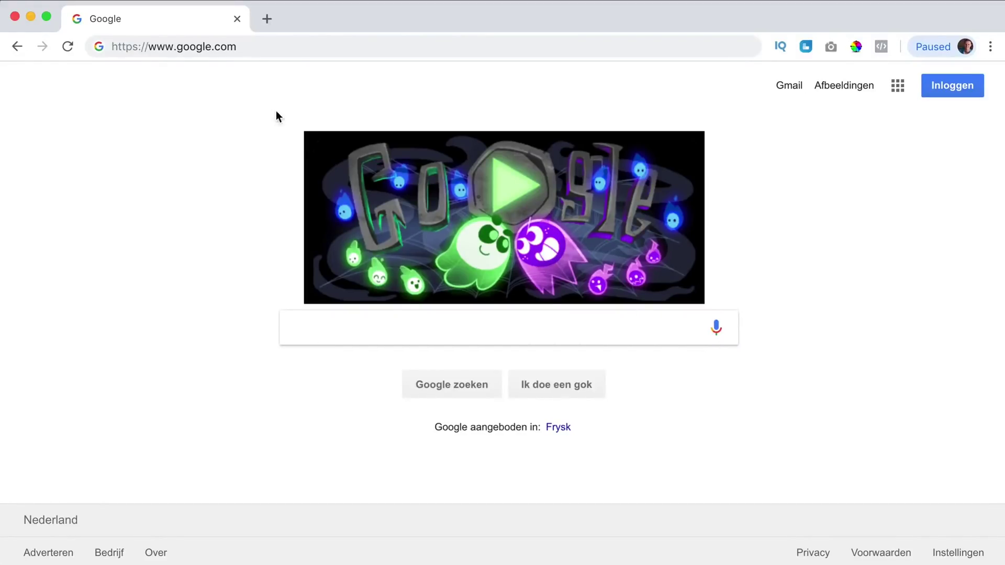
- Load ferdykorp.com/astra and scroll down to the pricing plans
left_click(231, 47)
type("ferdykor")
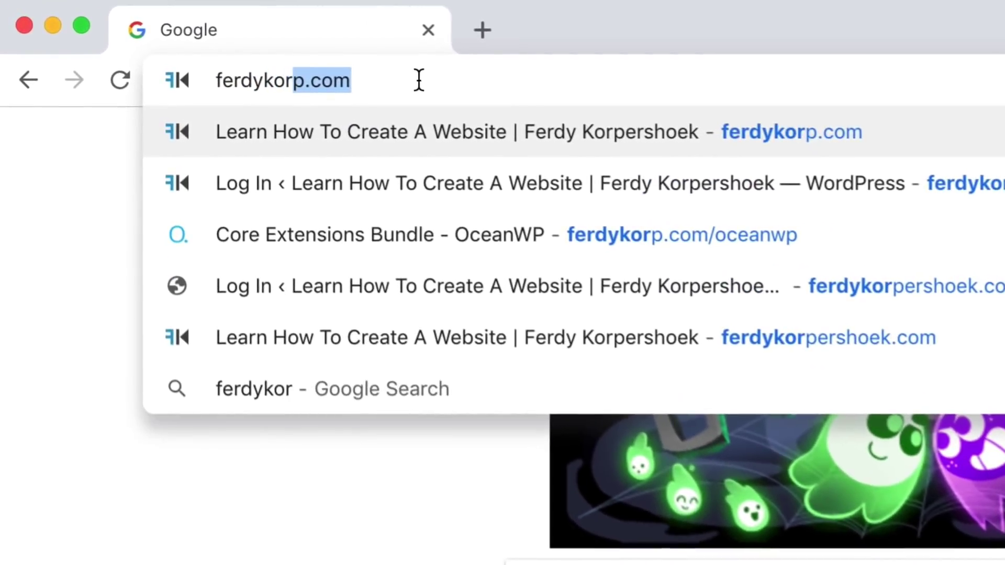
type("p.com/astra")
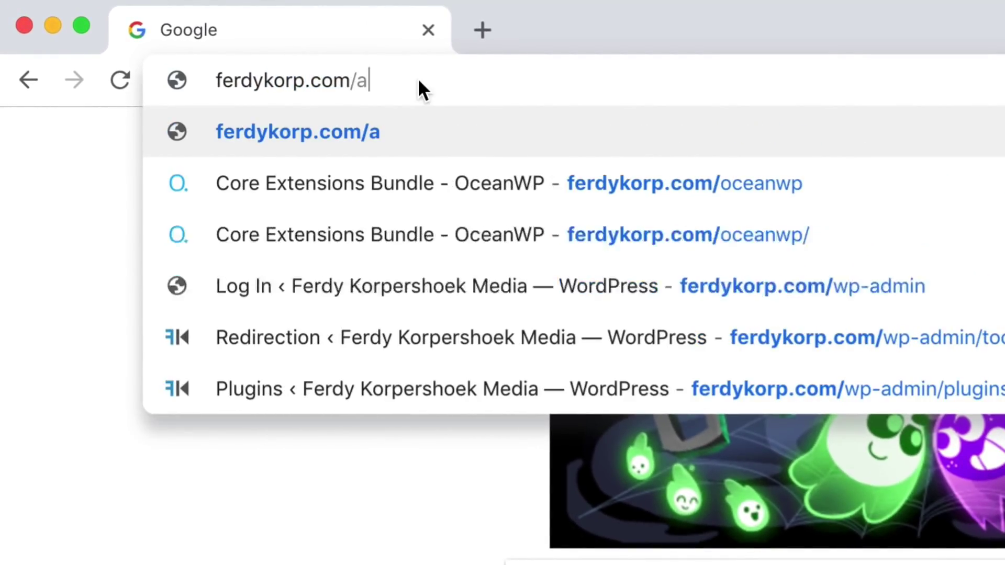
key("Return")
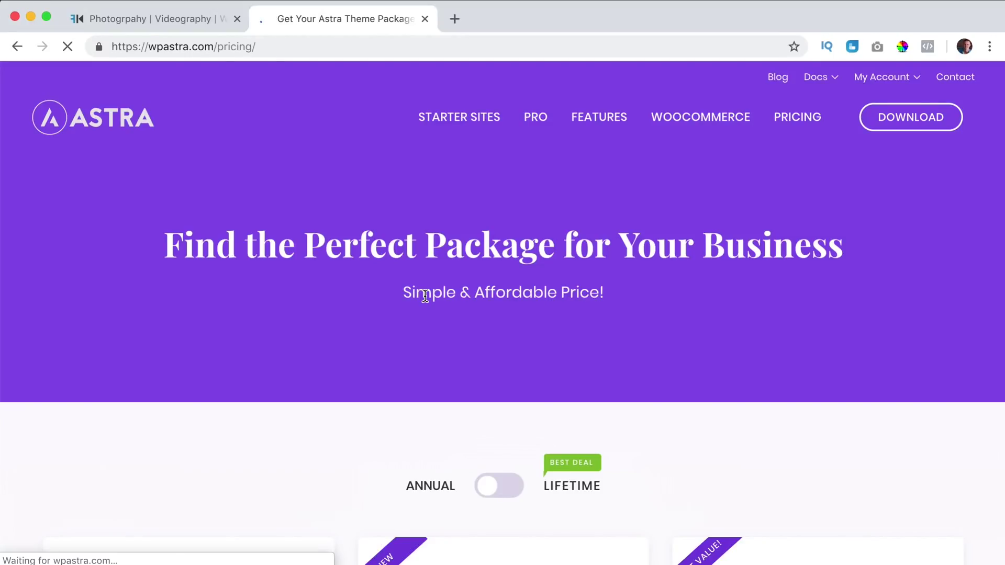
scroll(392, 289, "down", 8)
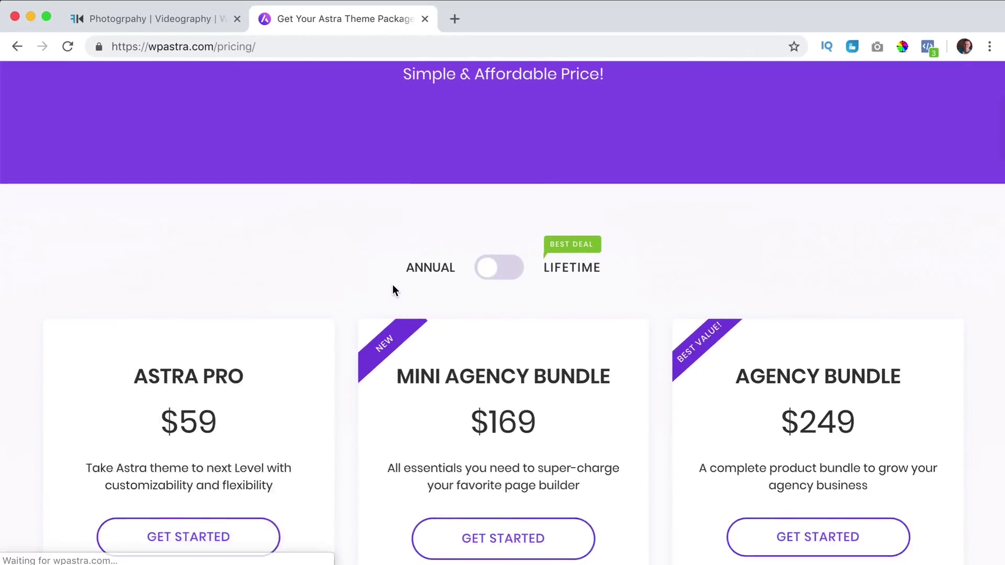
scroll(191, 216, "down", 3)
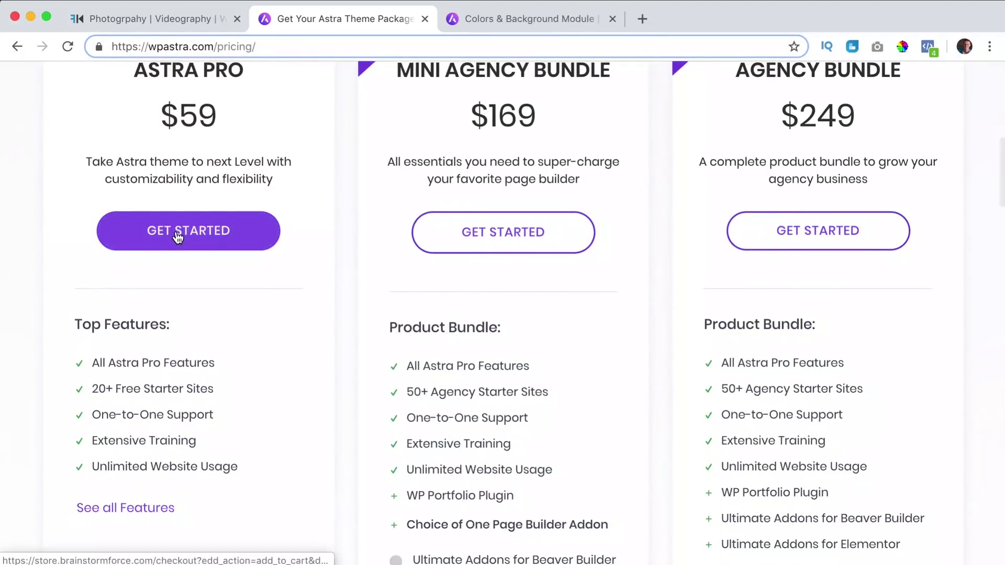
- Get the Astra Pro plan, then install and activate its add-on plugin
left_click(179, 234)
scroll(644, 300, "down", 3)
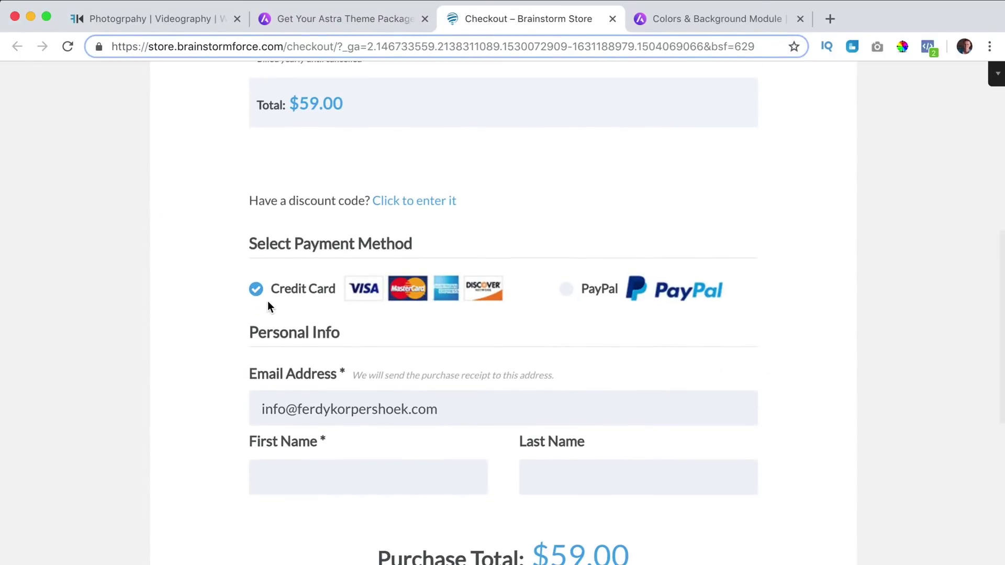
scroll(268, 301, "down", 2)
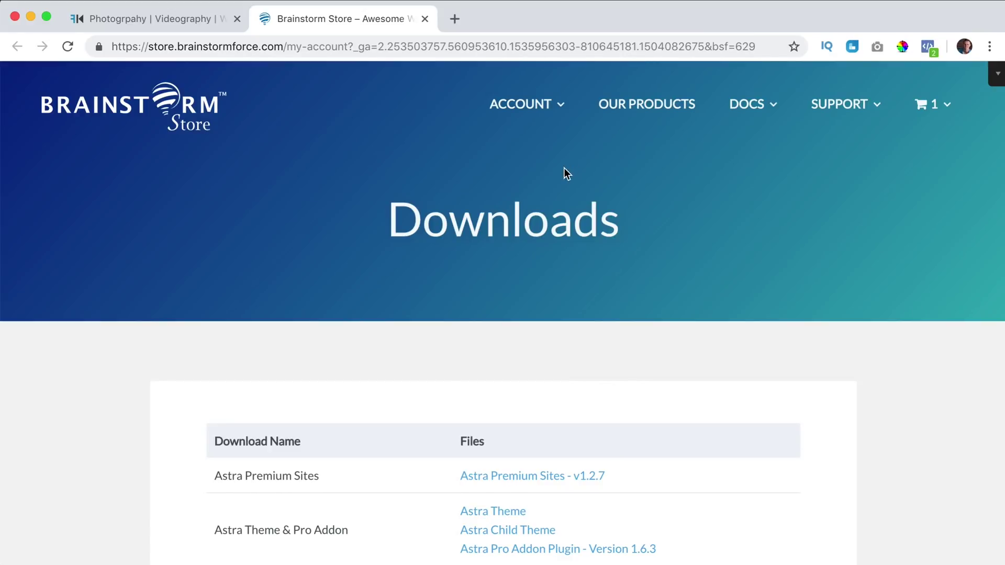
scroll(554, 168, "down", 5)
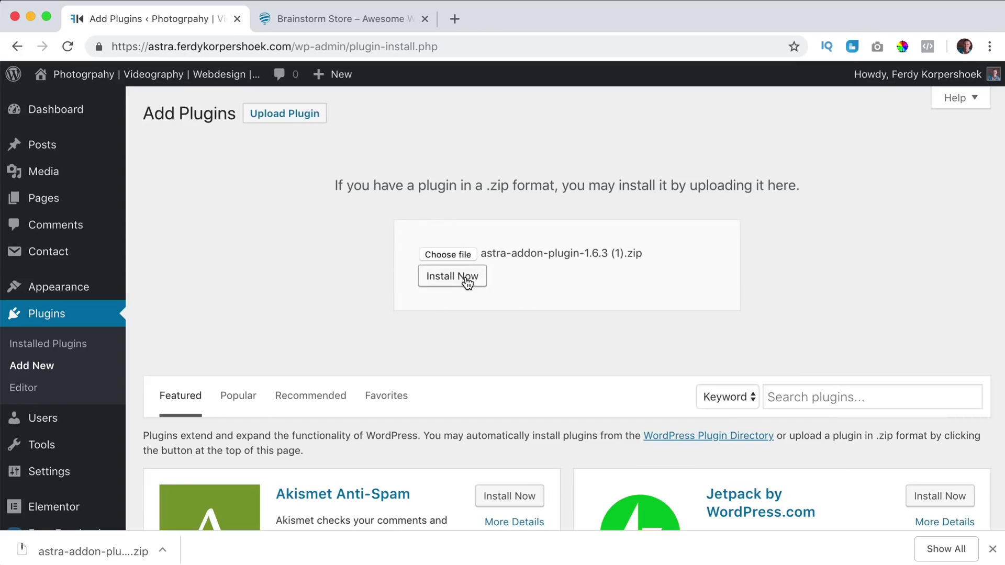
left_click(463, 281)
left_click(200, 228)
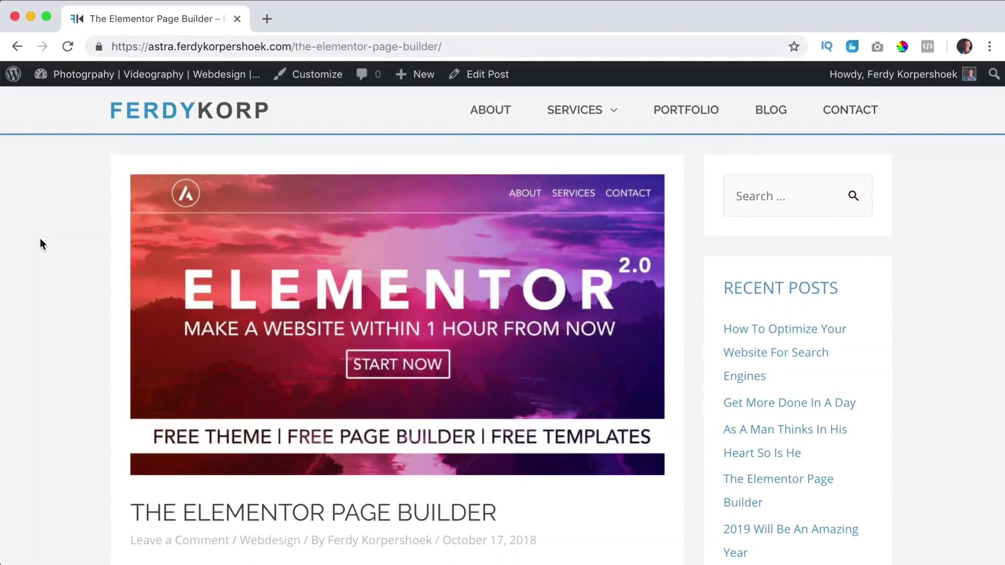
- Open the Customizer for 'The Elementor Page Builder' post from the admin bar in a background tab
left_click(311, 79, "super")
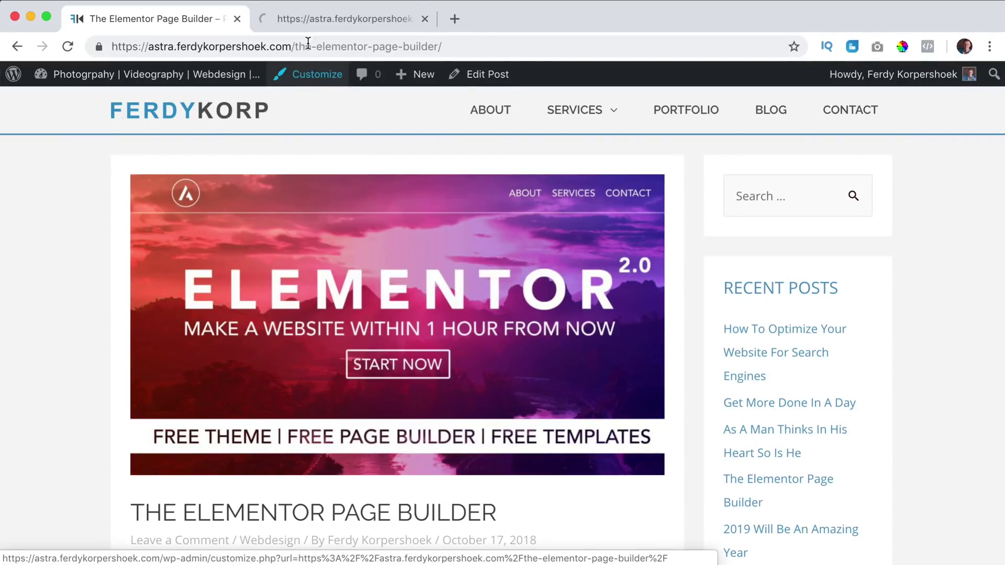
- Go to the WordPress admin dashboard and browse toward the Astra options
left_click(130, 82)
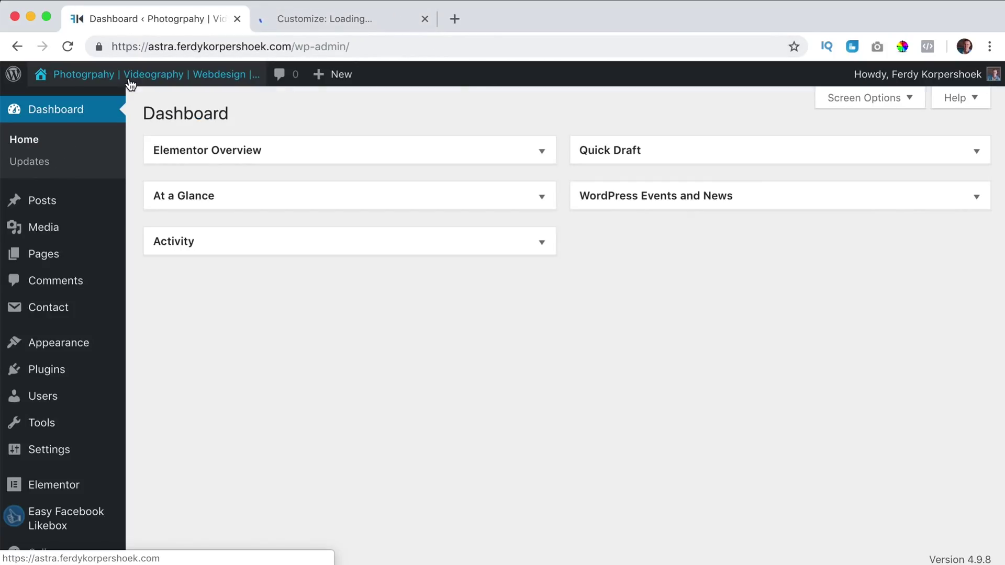
mouse_move(59, 347)
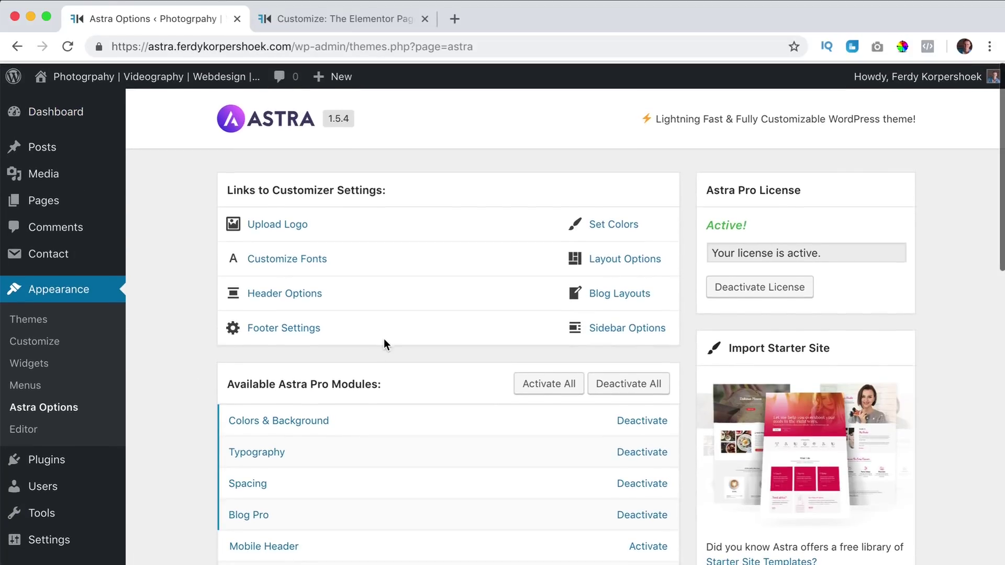
scroll(385, 340, "down", 3)
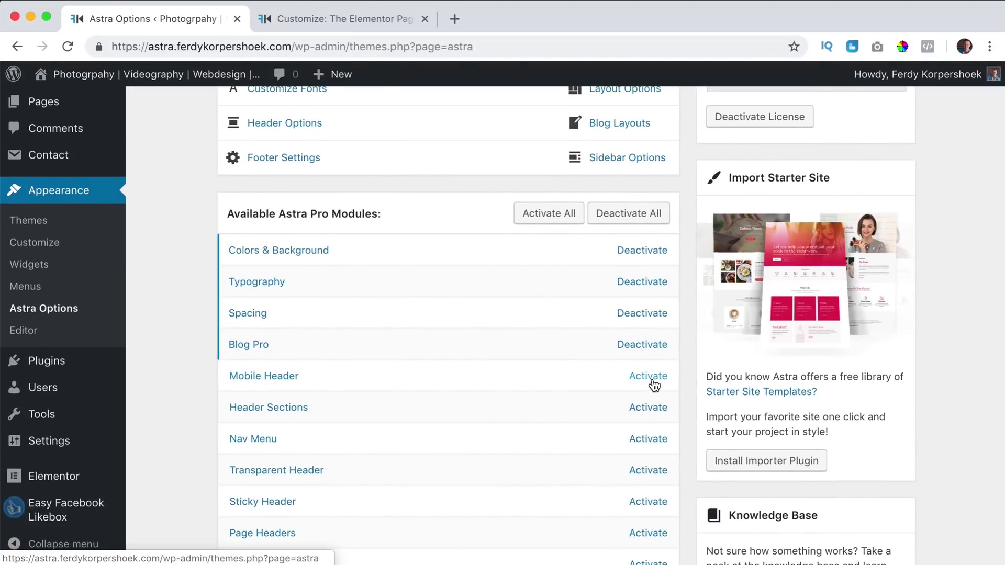
- In the Customizer, check Layout > Header > Primary Header for mobile header options
left_click(340, 16)
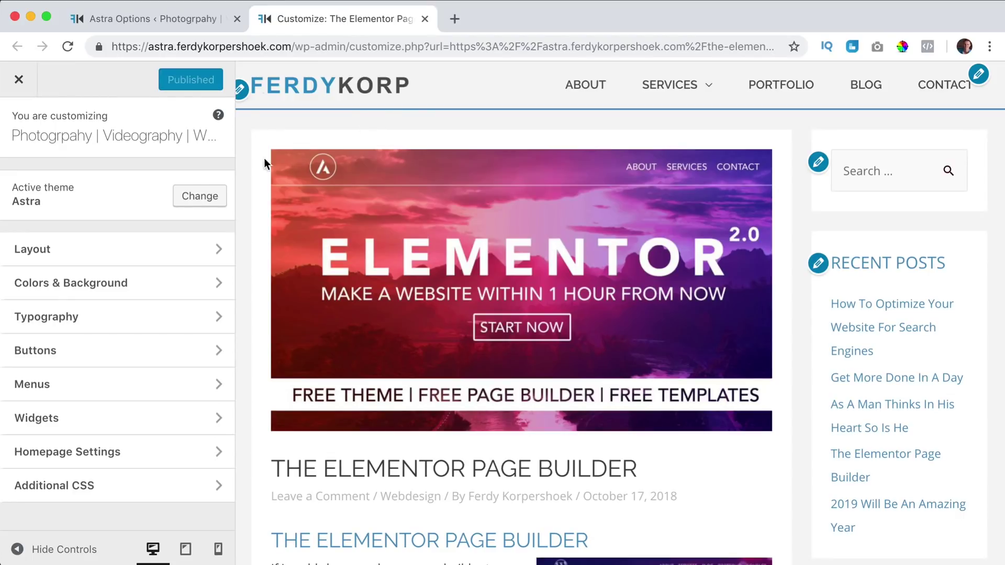
left_click(124, 249)
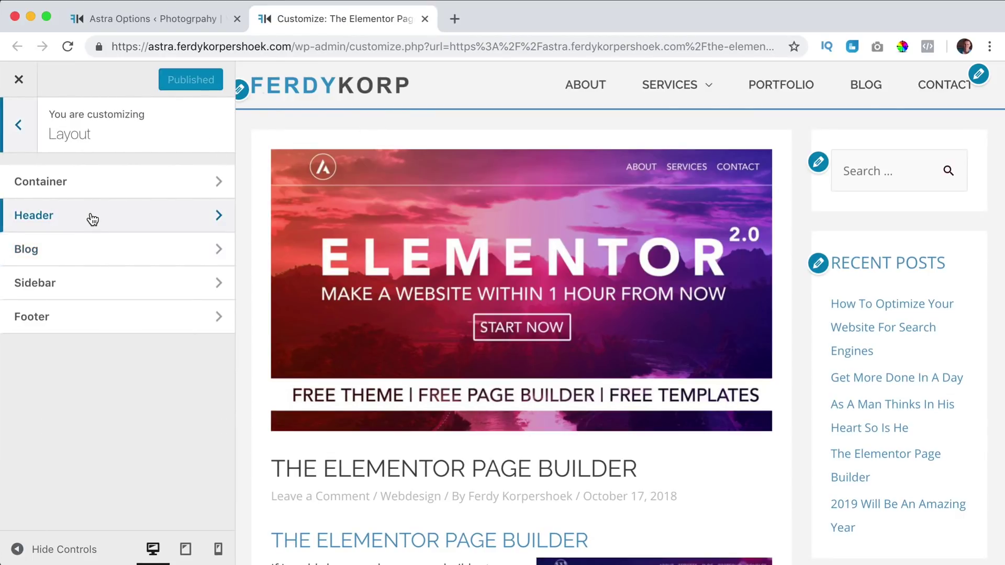
left_click(93, 219)
left_click(75, 219)
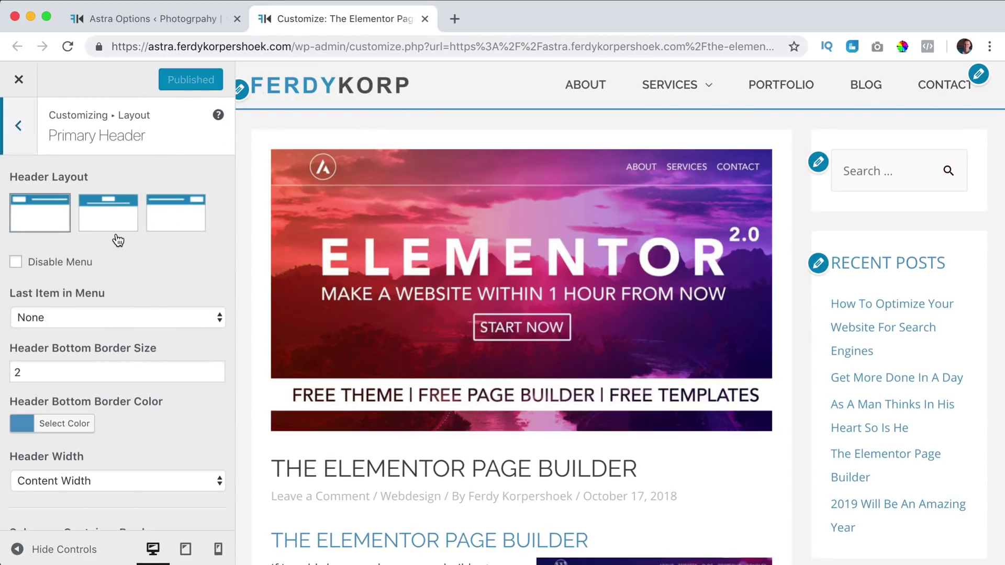
scroll(158, 256, "down", 10)
scroll(158, 252, "down", 10)
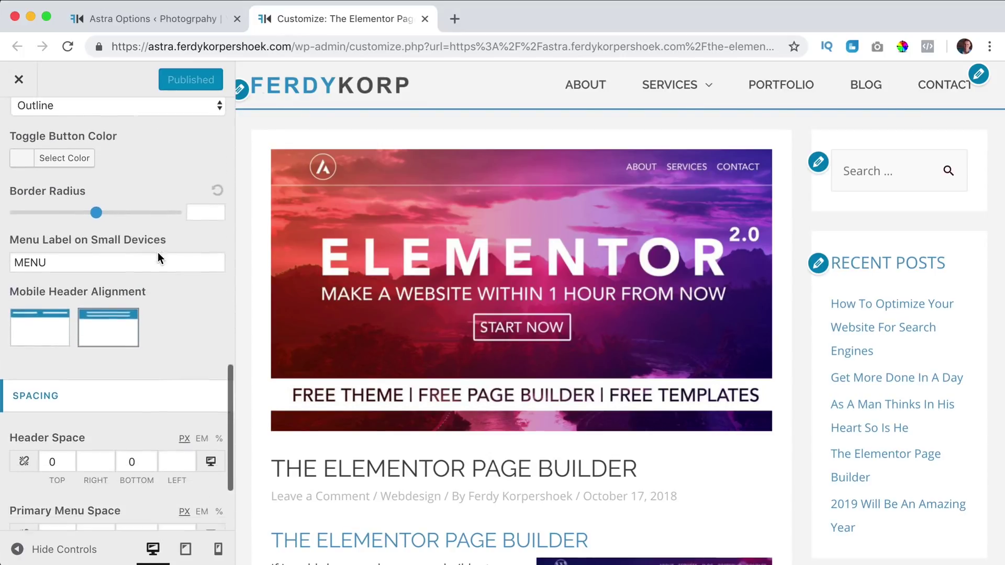
scroll(159, 241, "up", 15)
scroll(158, 239, "up", 5)
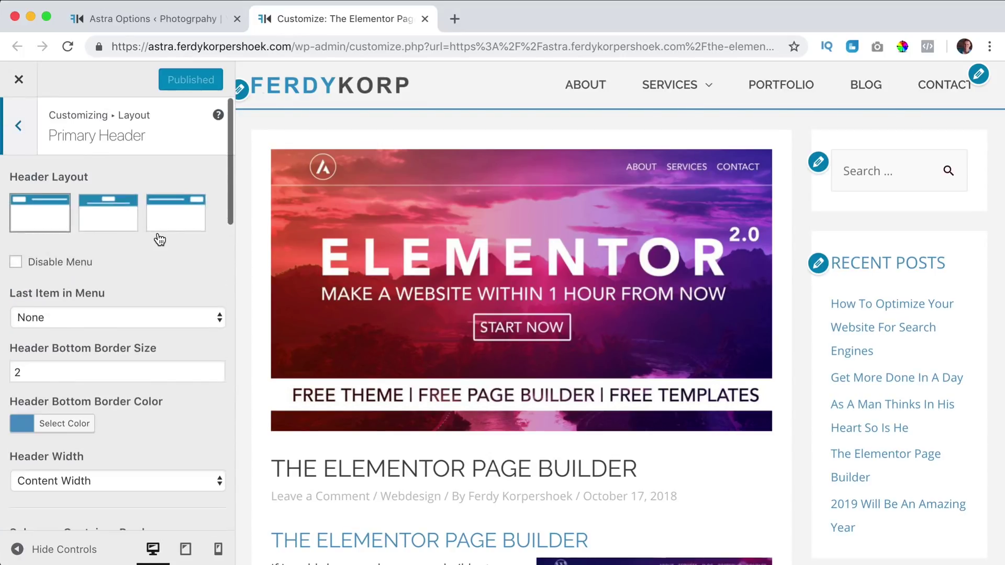
- Activate the Mobile Header module, close the Astra Options tab, and reload the Customizer
left_click(175, 18)
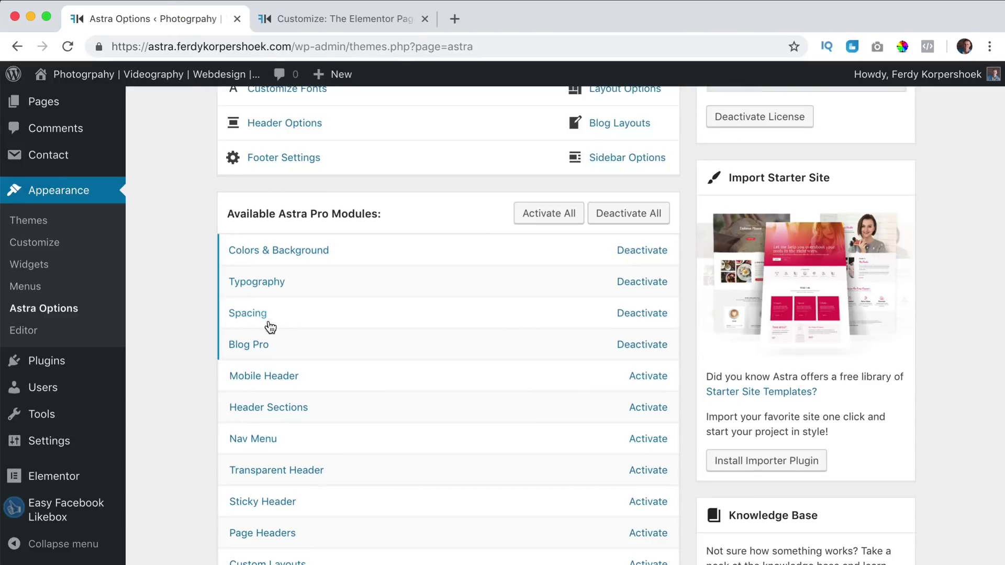
left_click(640, 376)
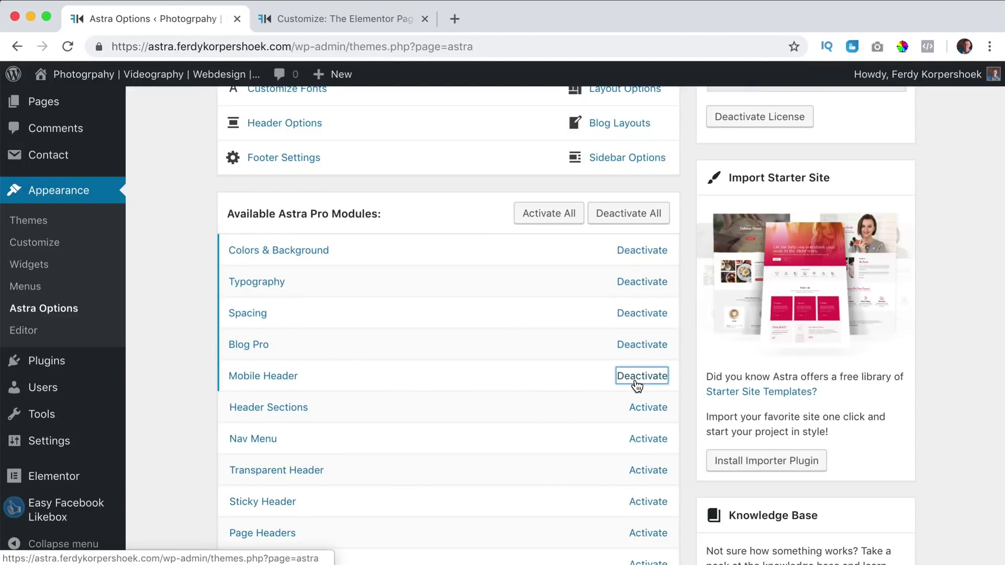
left_click(238, 19)
key("super+r")
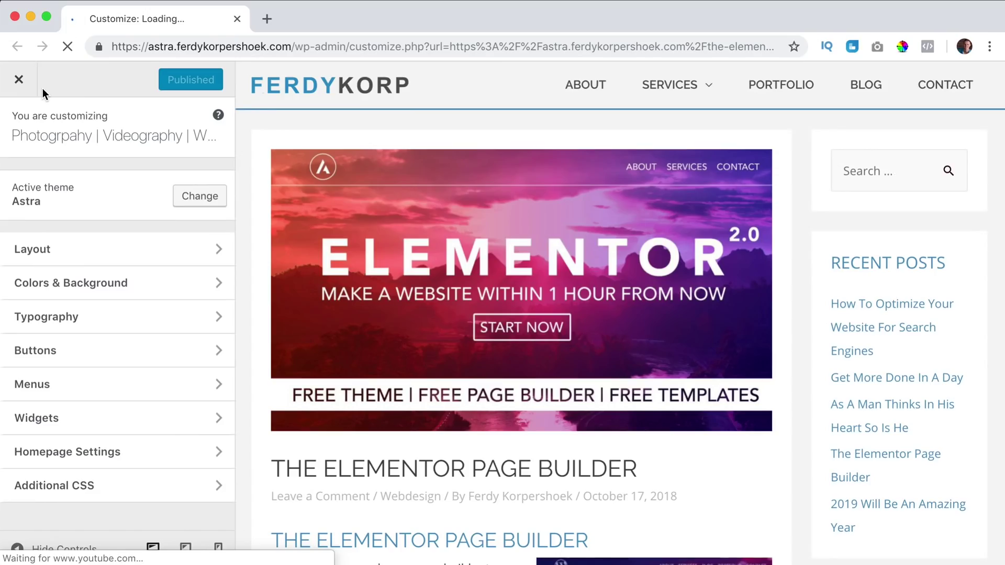
- In Layout > Header > Site Identity, switch to tablet logo settings and remove the mobile logo
left_click(62, 246)
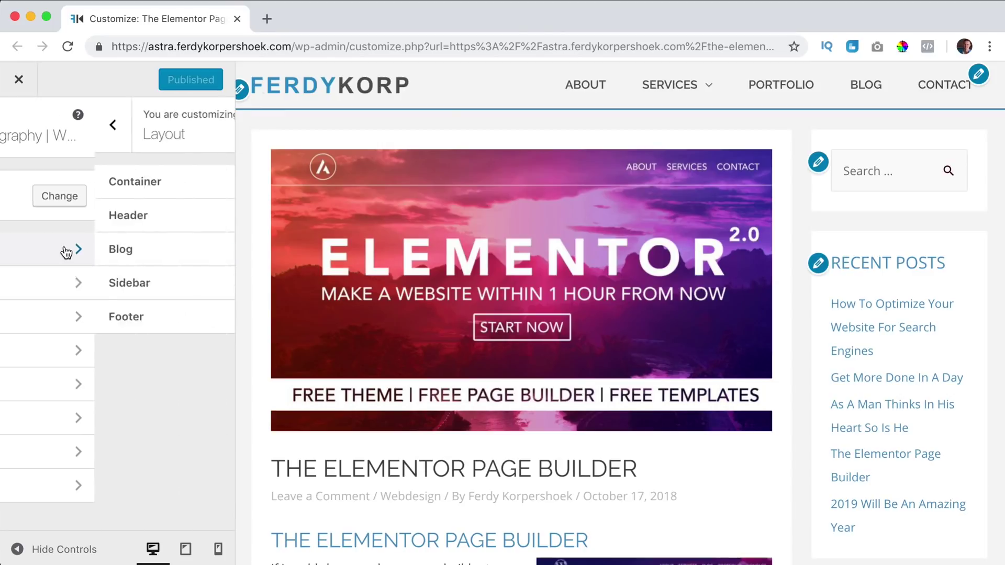
left_click(74, 216)
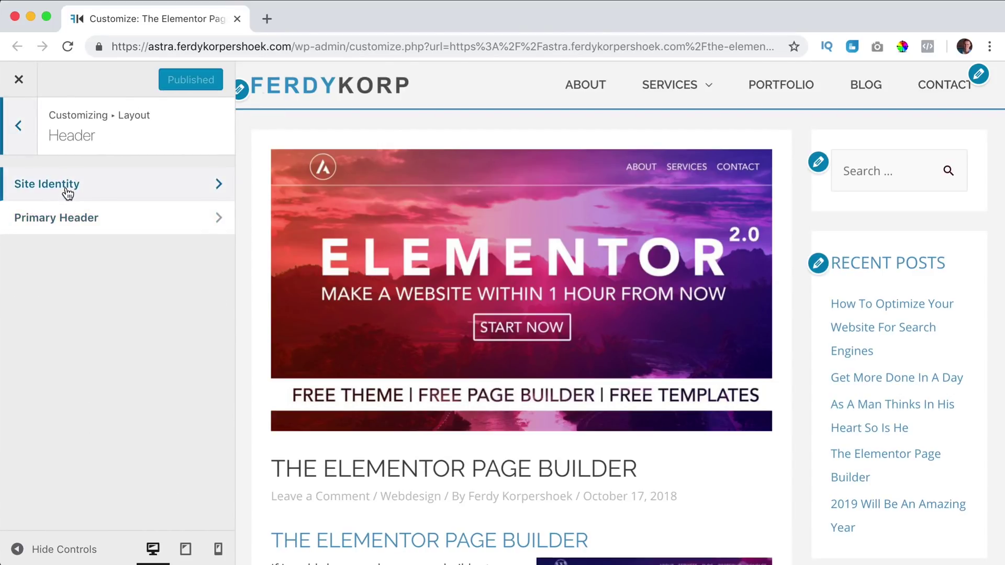
left_click(69, 194)
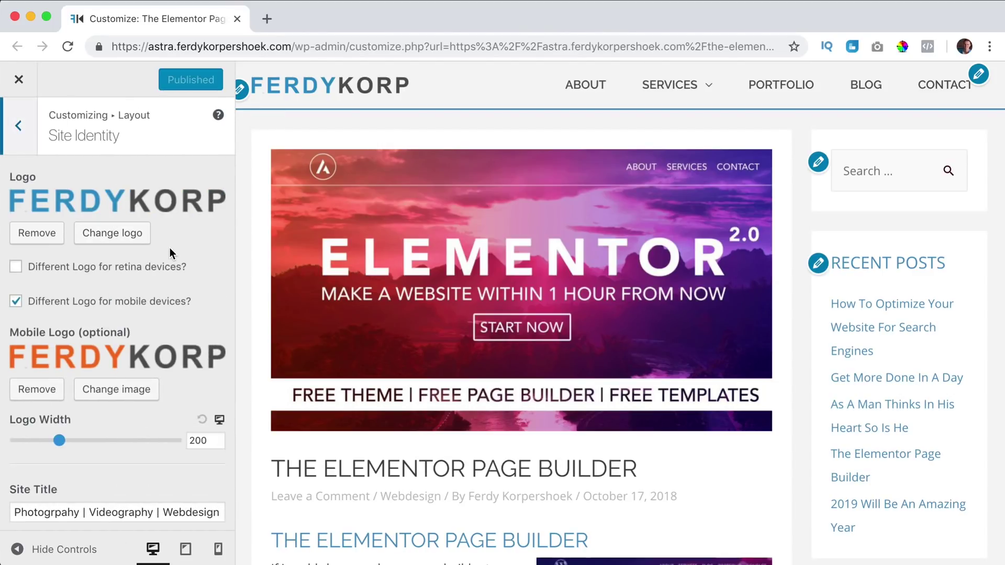
scroll(170, 247, "down", 2)
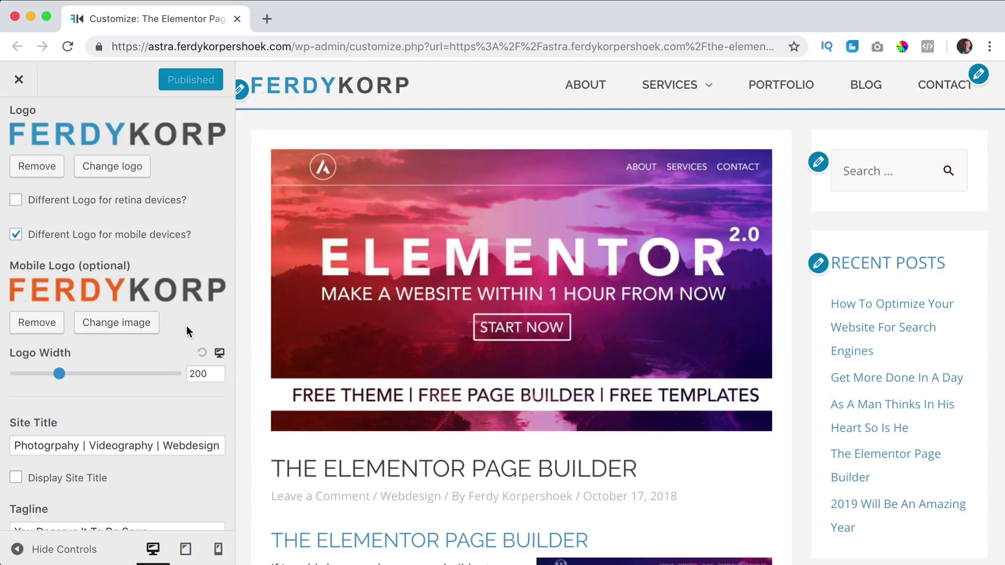
left_click(219, 353)
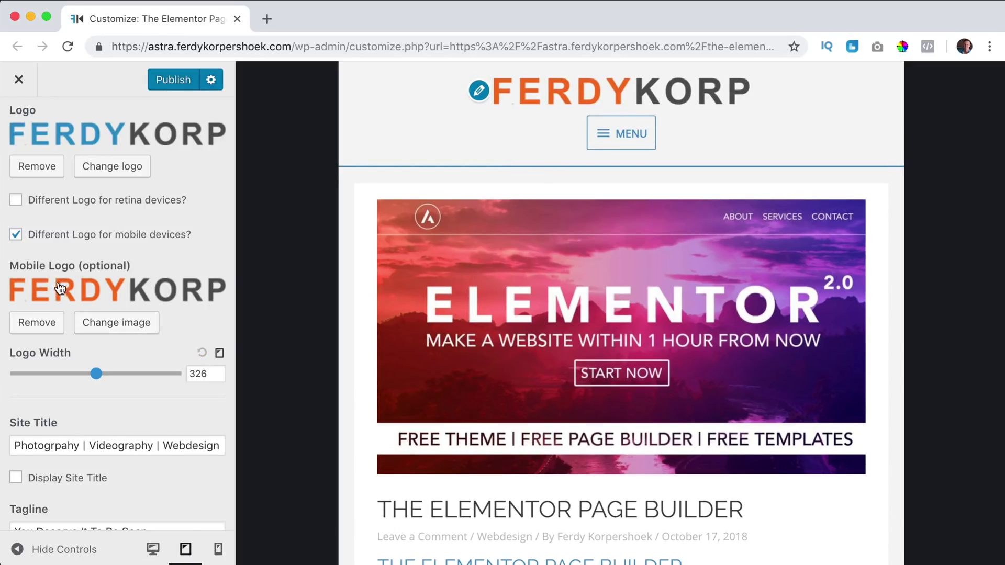
left_click(44, 324)
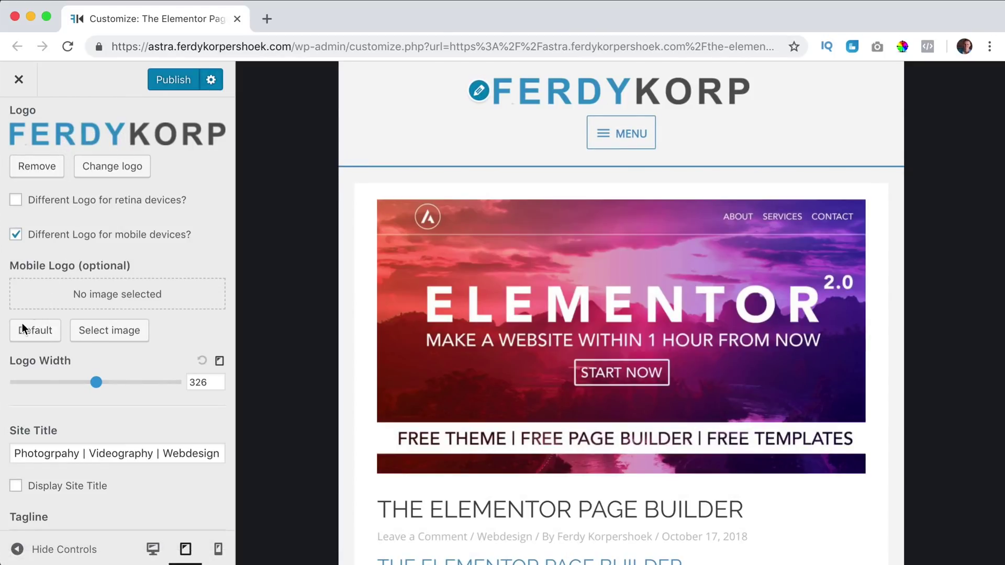
- Choose the Favicon.png FK icon from the Media Library as the mobile logo
left_click(101, 331)
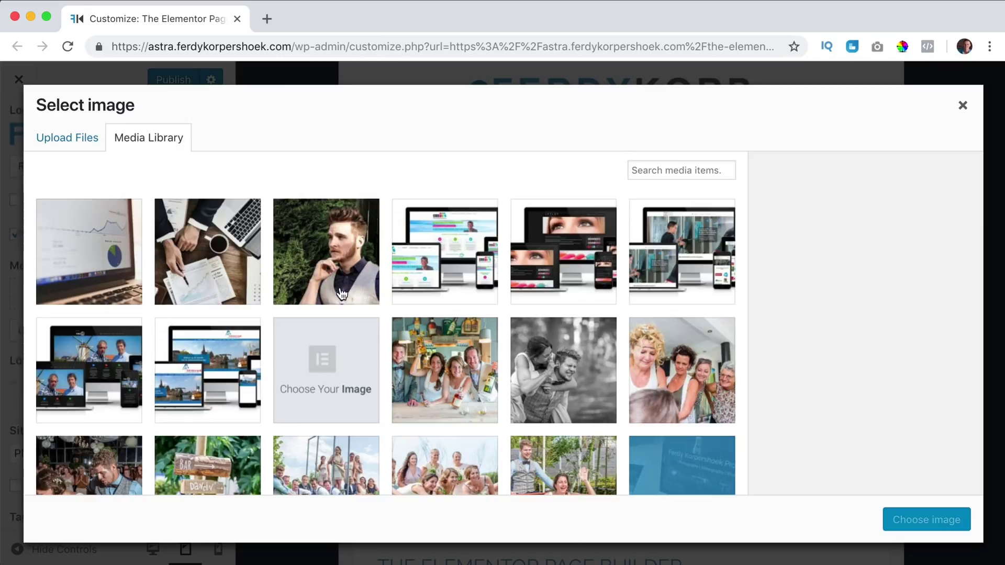
scroll(340, 291, "down", 10)
left_click(226, 407)
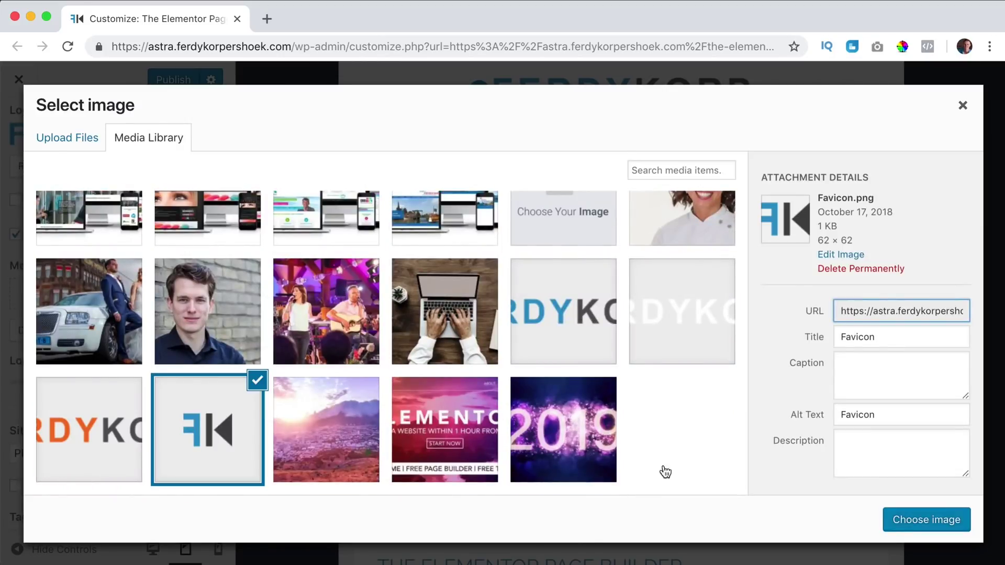
left_click(930, 509)
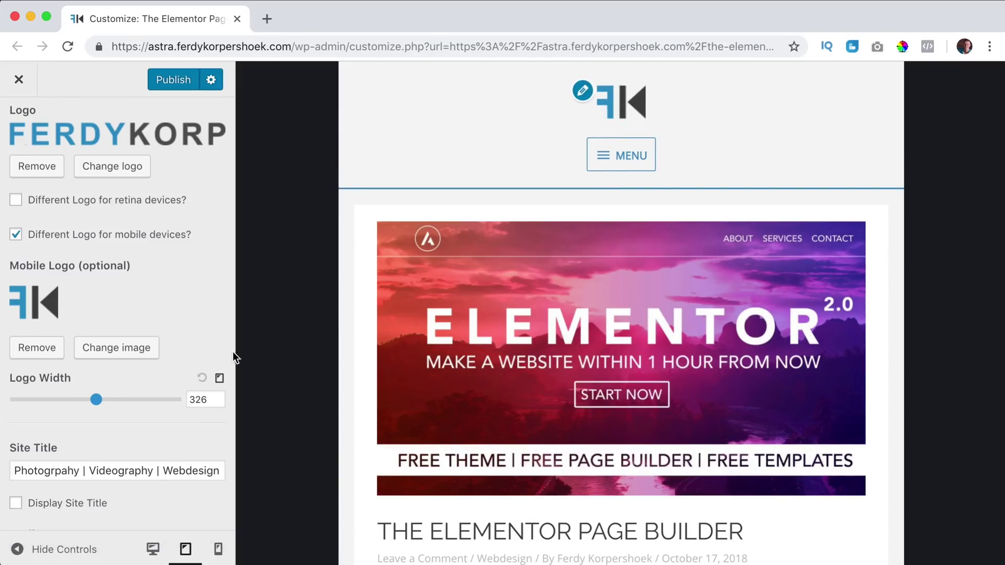
- Check the logo in phone, desktop and tablet previews
left_click(220, 379)
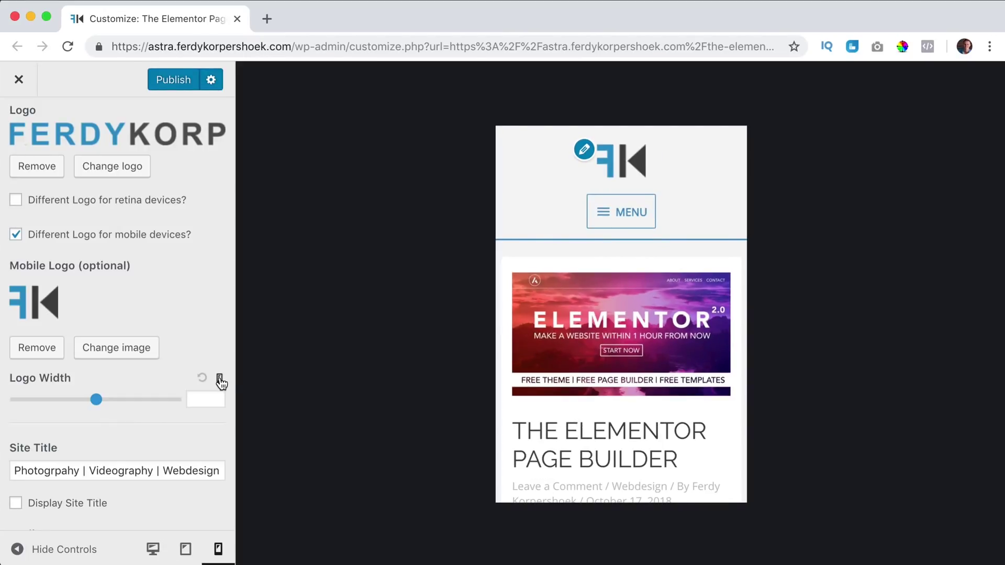
left_click(220, 380)
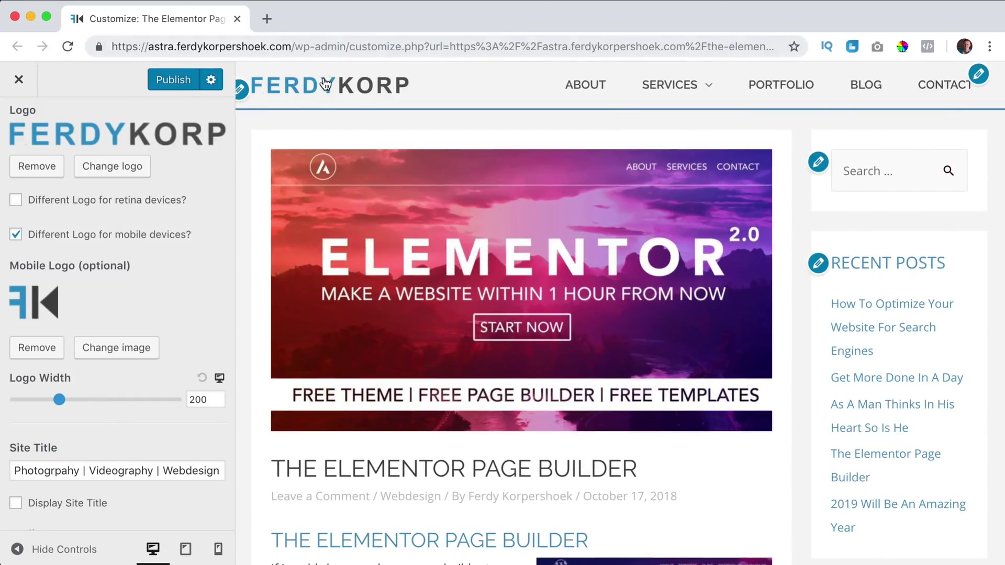
left_click(220, 379)
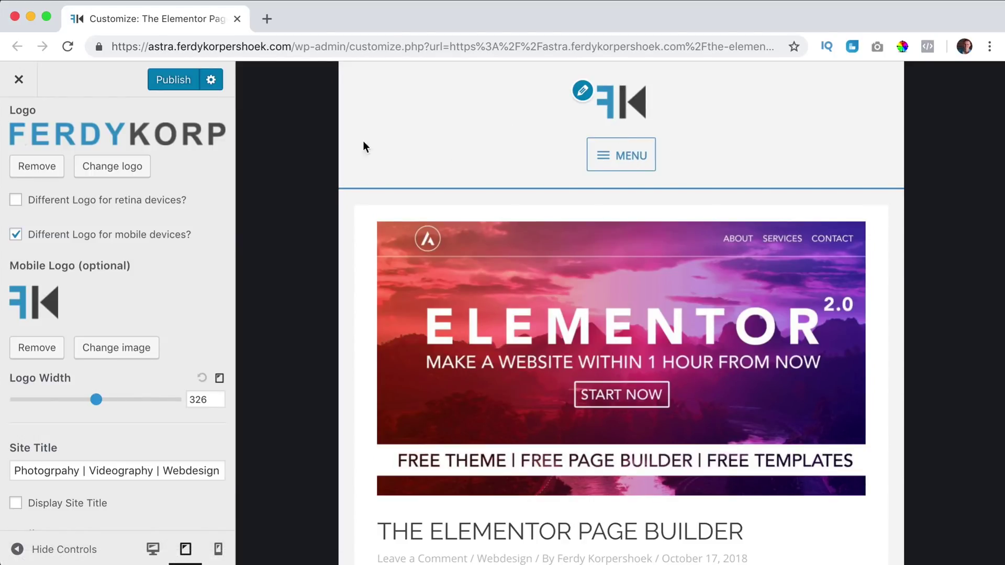
scroll(66, 137, "up", 2)
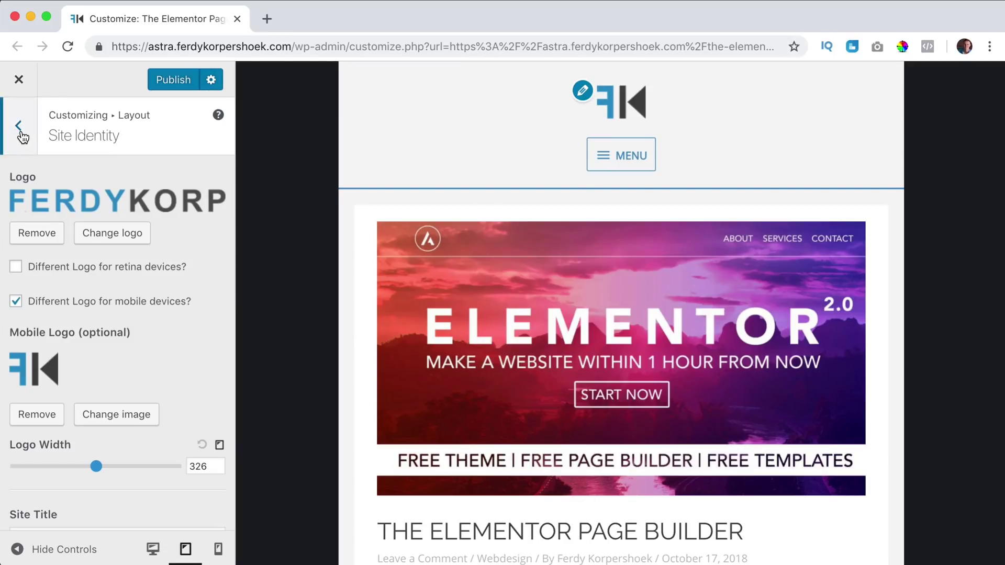
- In Primary Header, set Mobile Header Alignment to the inline logo-left, menu-right layout
left_click(20, 131)
left_click(63, 224)
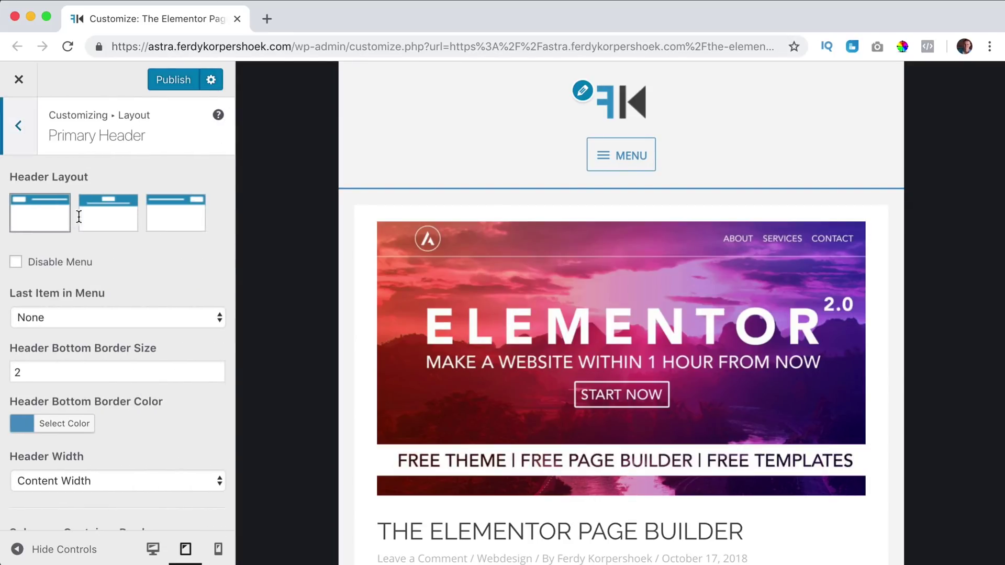
scroll(108, 327, "down", 15)
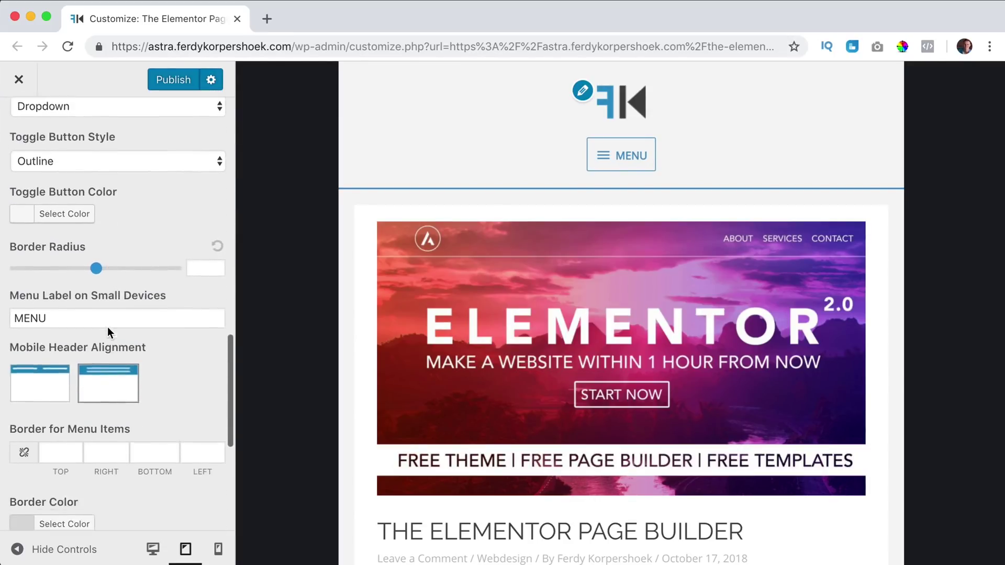
scroll(108, 326, "down", 1)
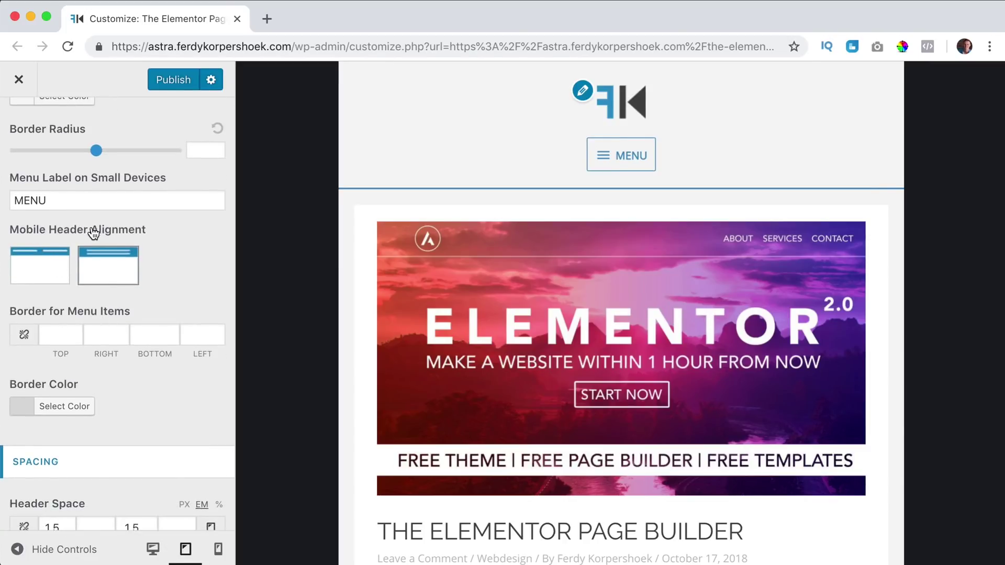
left_click(35, 262)
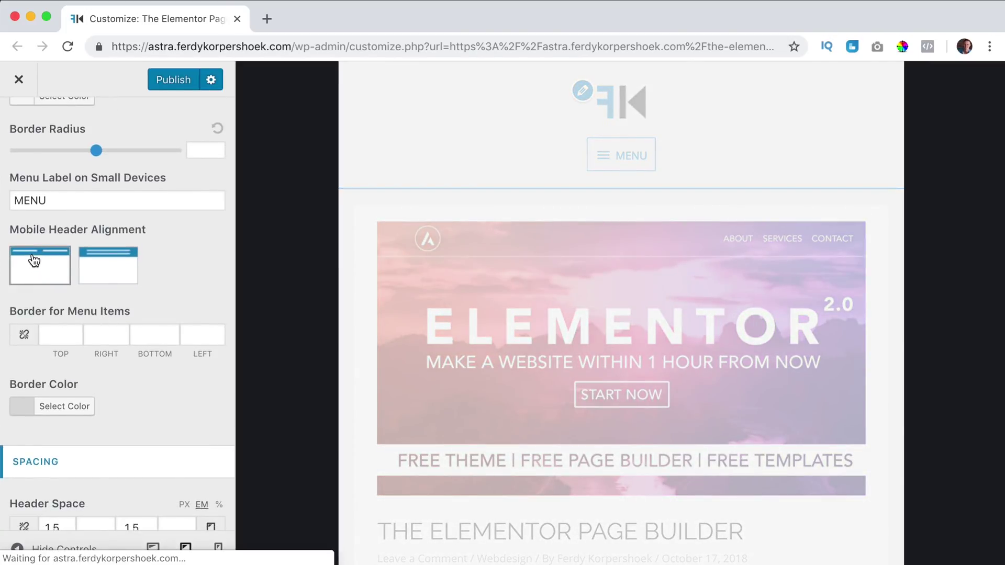
scroll(49, 263, "up", 10)
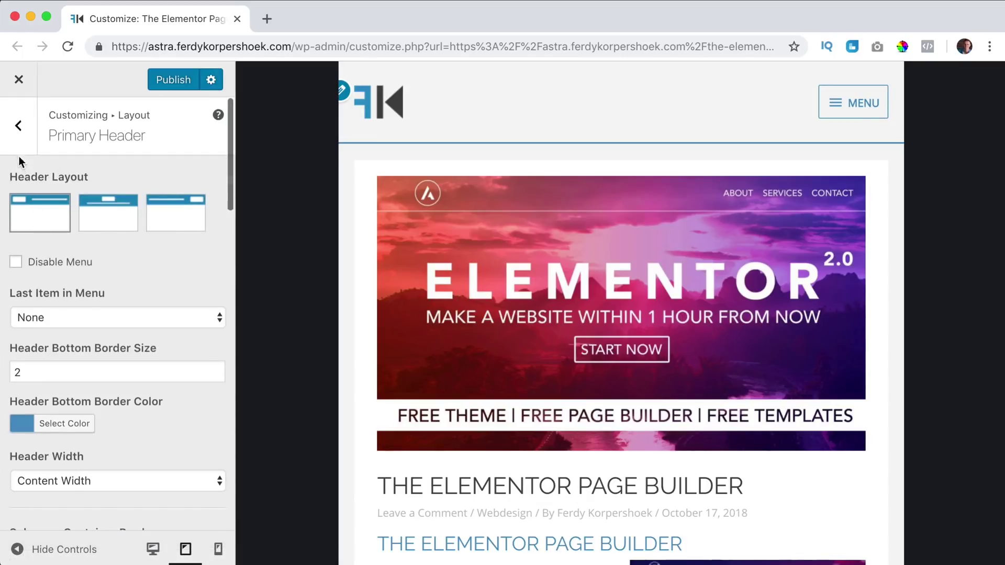
- Remove the mobile logo image in Site Identity
left_click(19, 126)
left_click(46, 186)
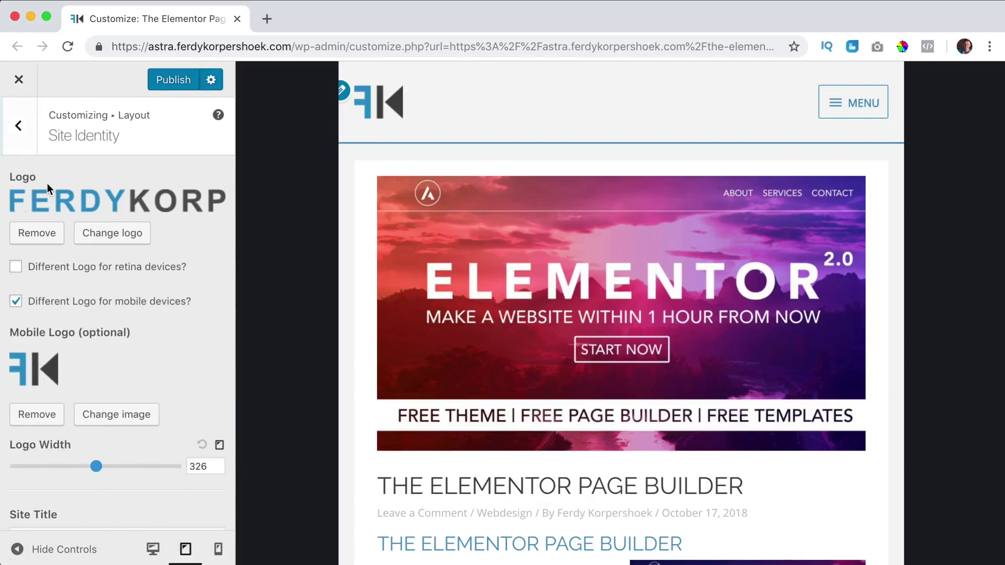
left_click(42, 413)
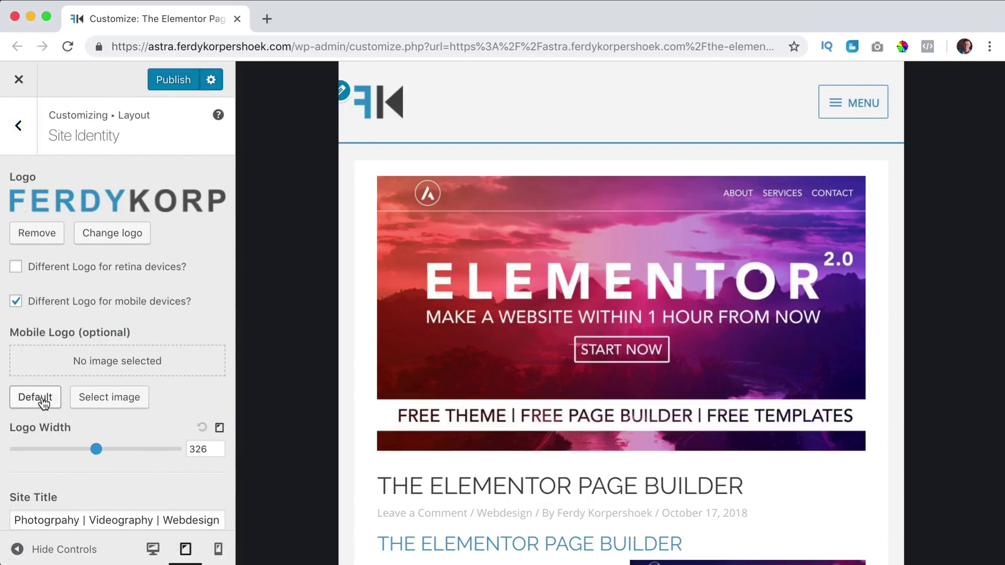
- Drag Logo Width to 272, then reset it to its default value
scroll(140, 313, "down", 1)
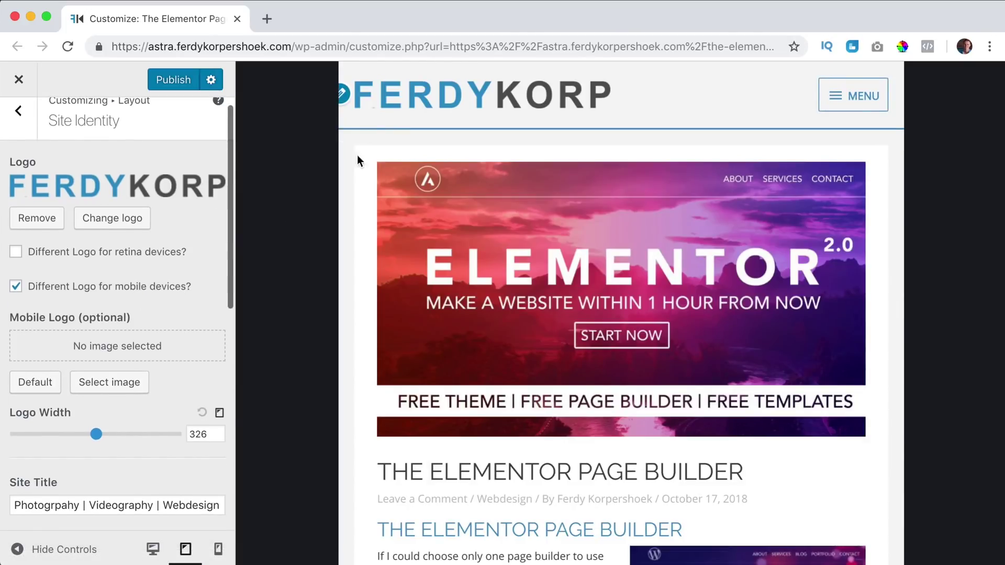
scroll(157, 319, "down", 3)
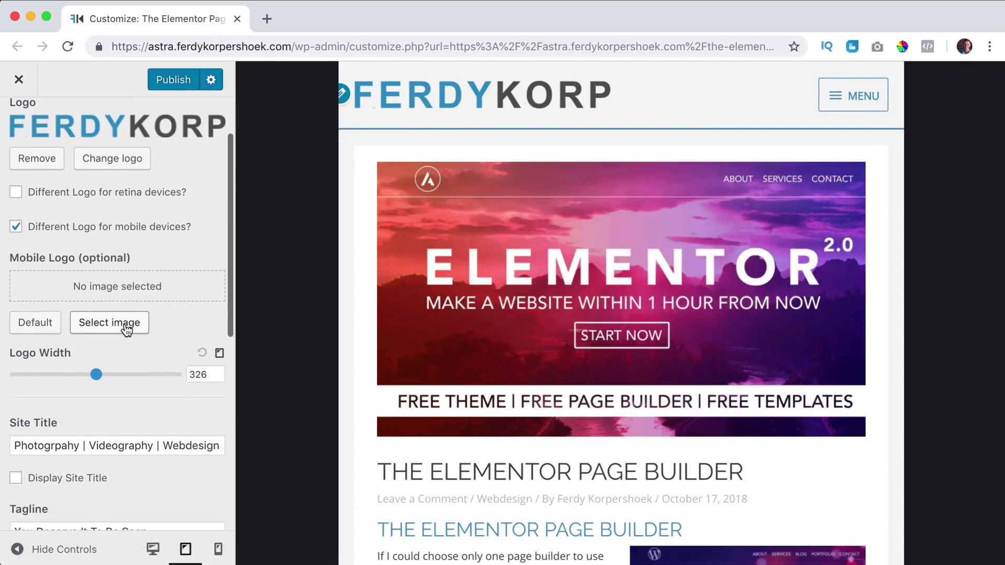
left_click_drag(93, 377, 80, 376)
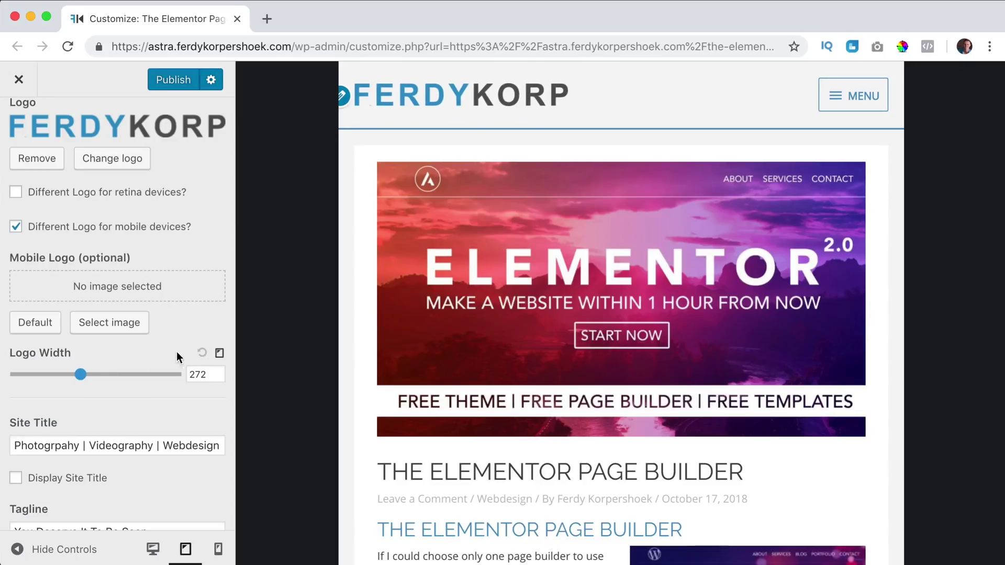
left_click(198, 355)
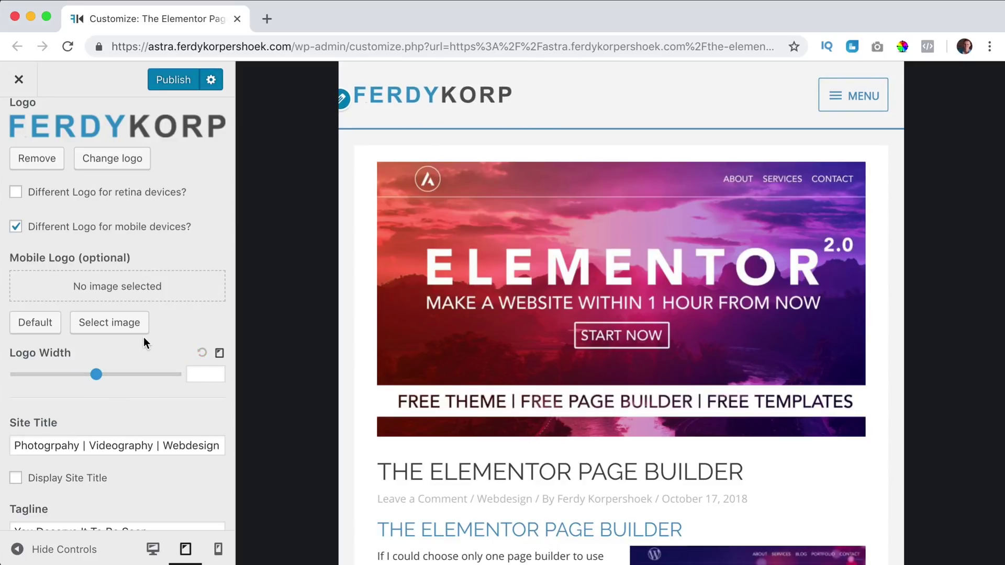
scroll(152, 292, "up", 3)
scroll(153, 292, "down", 10)
scroll(152, 269, "up", 10)
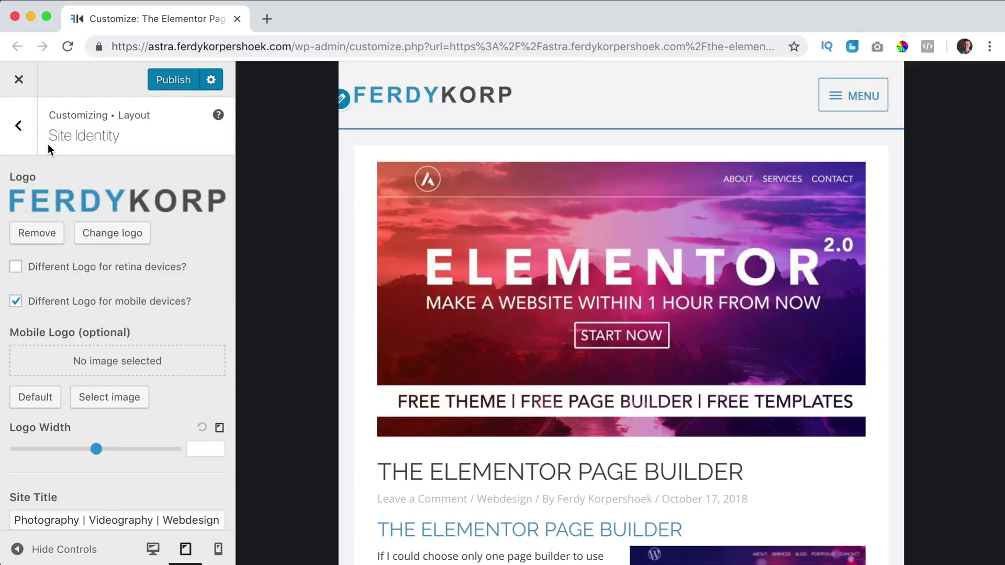
- Review Primary Header's mobile settings, publish the changes, and switch to desktop preview
left_click(22, 140)
left_click(82, 222)
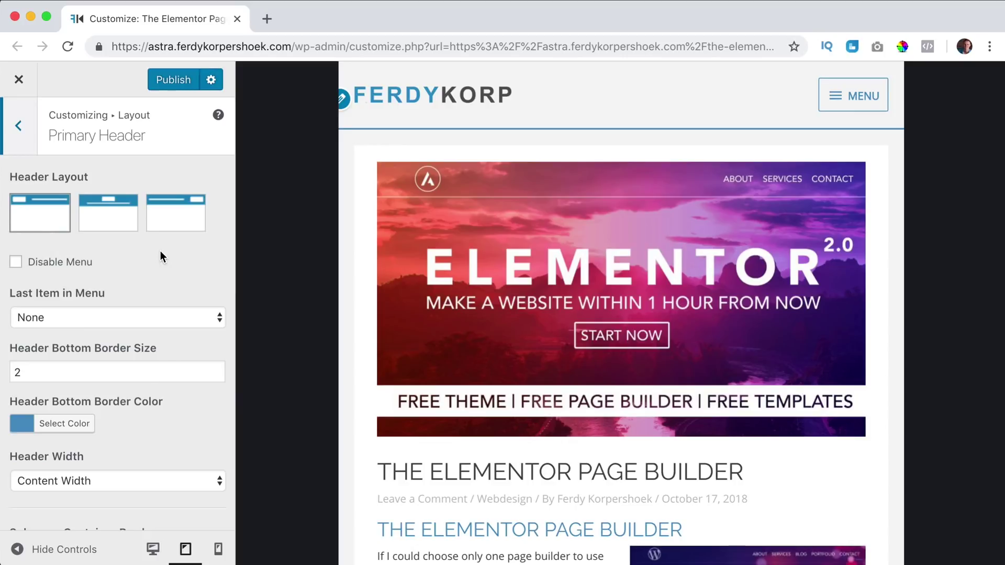
scroll(161, 252, "down", 10)
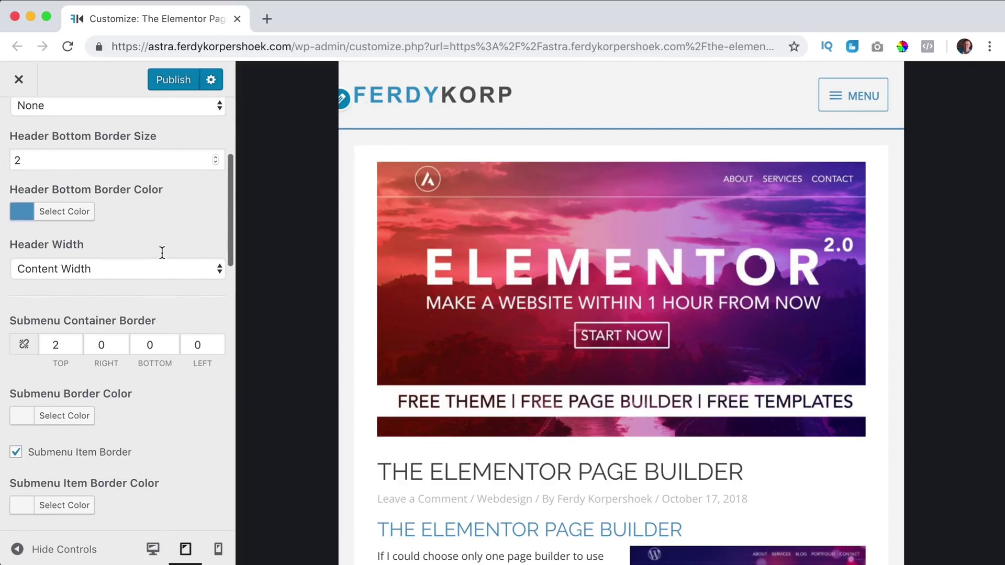
scroll(162, 253, "down", 5)
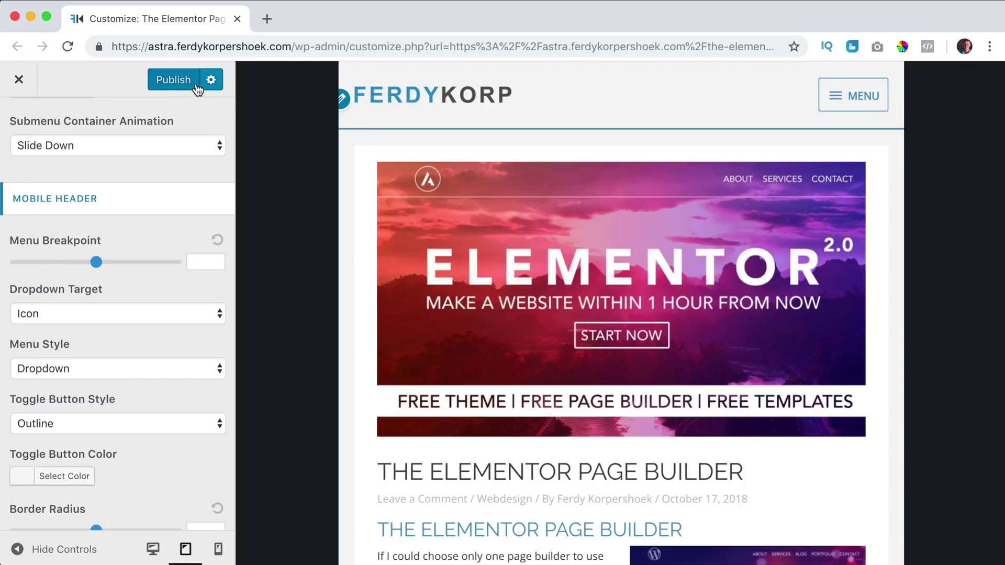
left_click(177, 83)
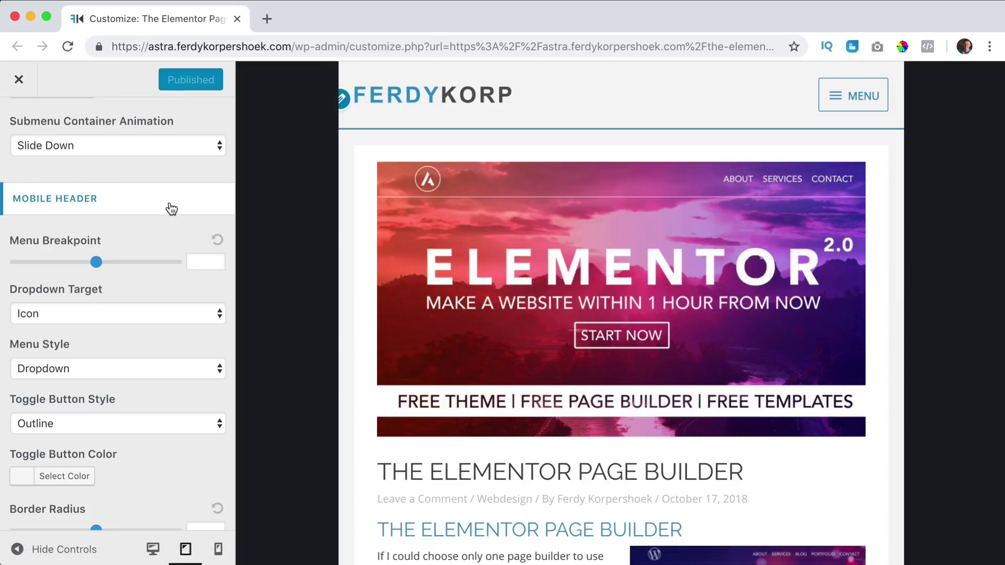
scroll(183, 341, "up", 1)
left_click(153, 548)
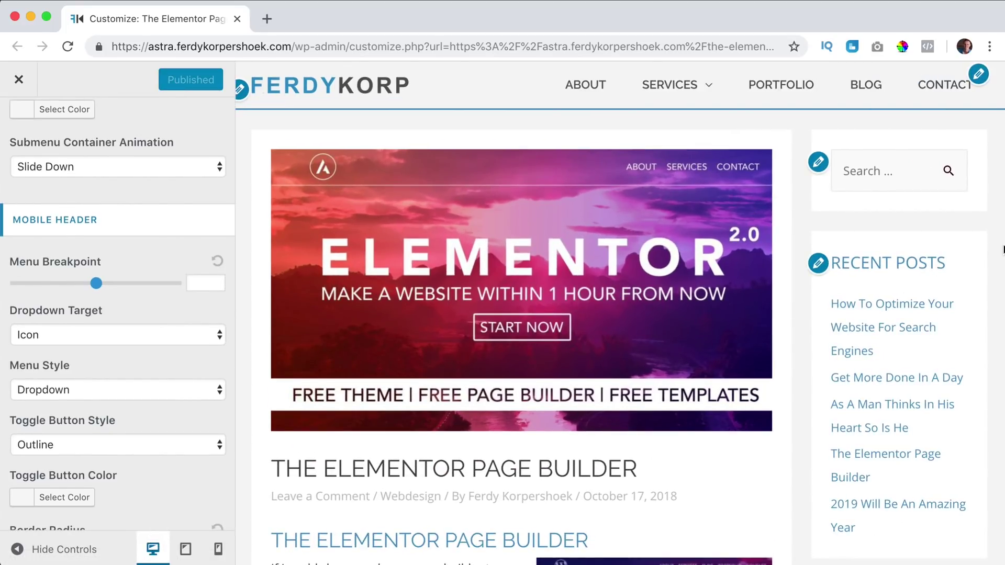
- Lower the menu breakpoint to 800 and resize the browser to test the switch
left_click_drag(1000, 246, 879, 246)
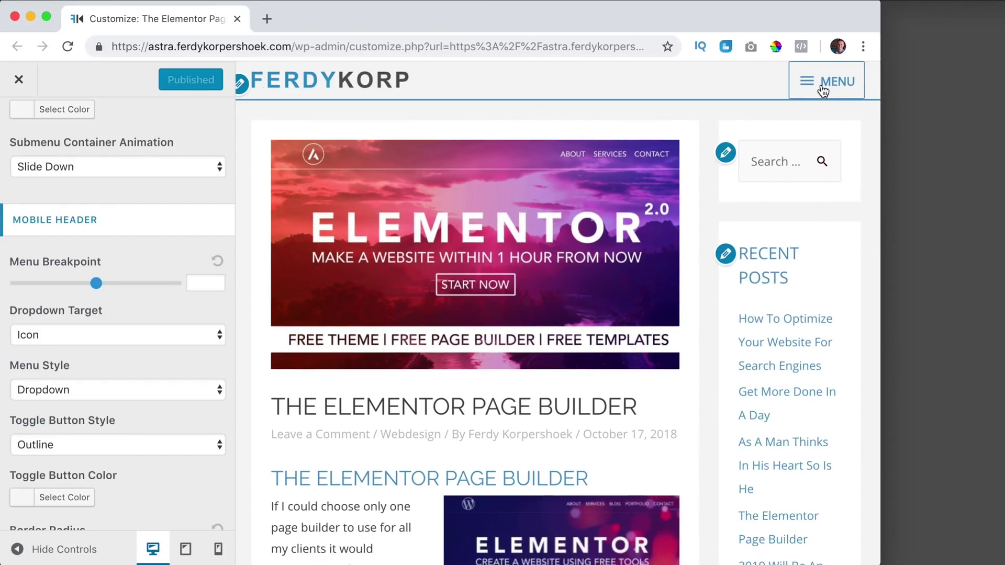
left_click_drag(95, 283, 33, 284)
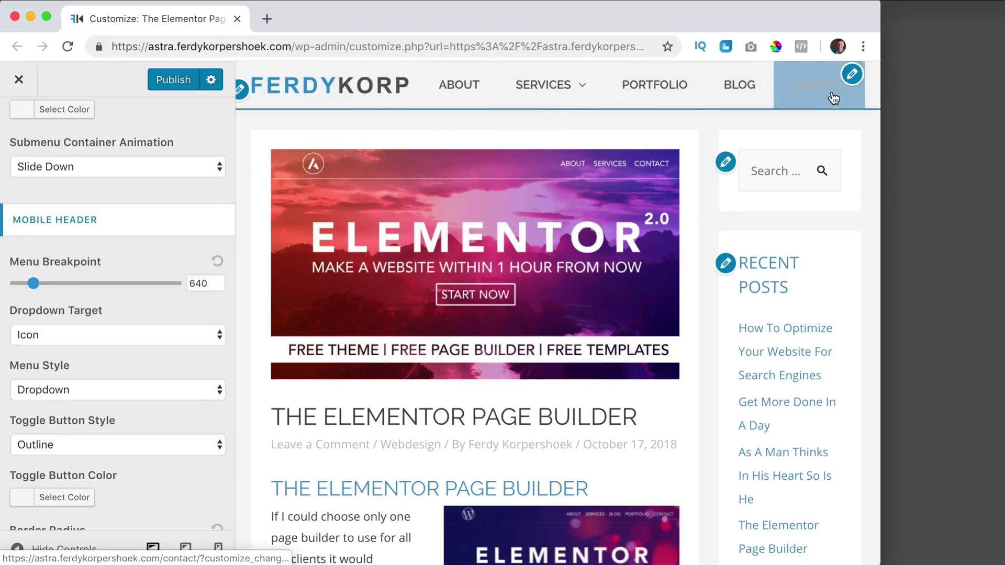
left_click_drag(881, 102, 790, 103)
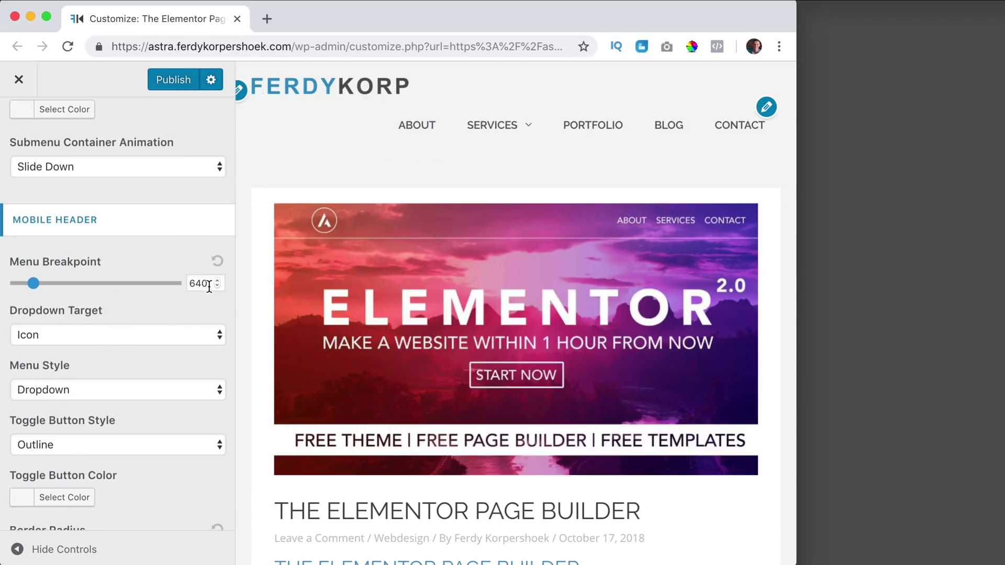
key("Tab")
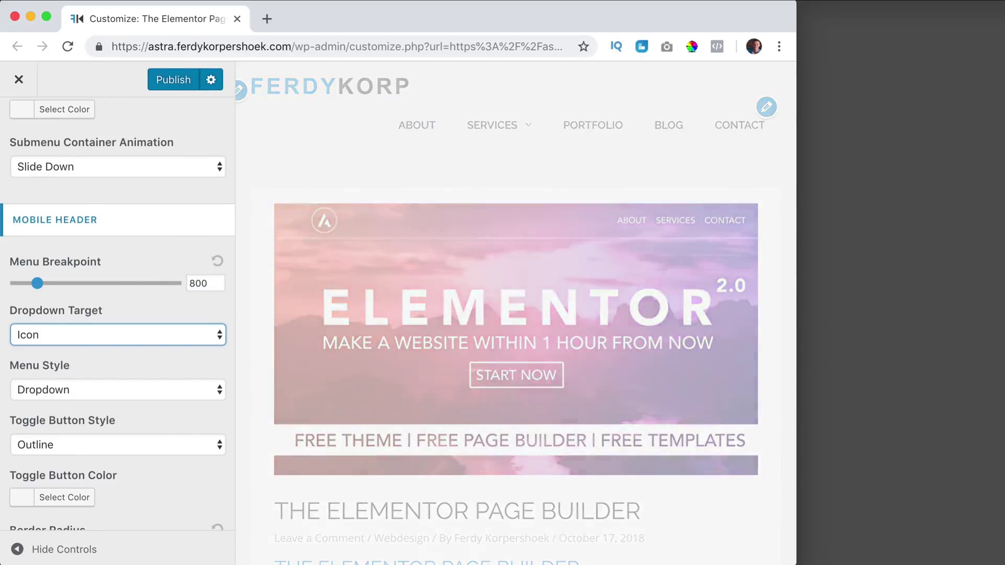
left_click_drag(798, 78, 875, 80)
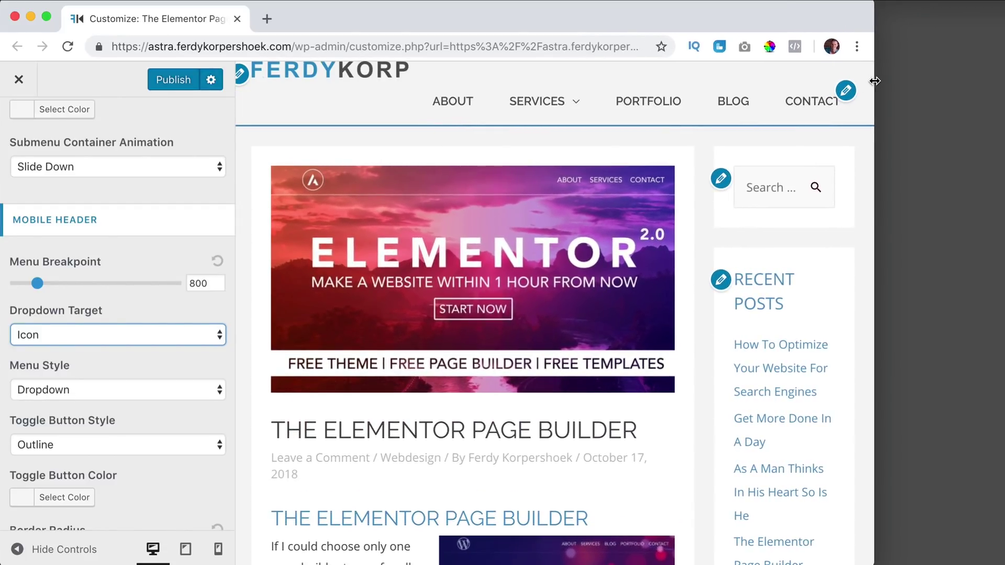
- Change the menu breakpoint to 900 and widen the browser to confirm the collapse
key("shift+Tab")
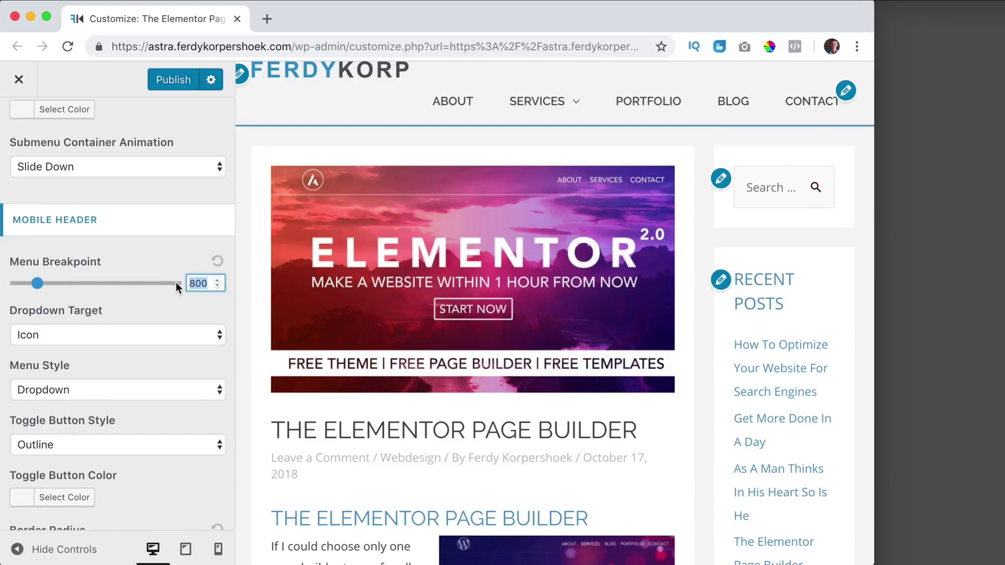
type("900")
key("Tab")
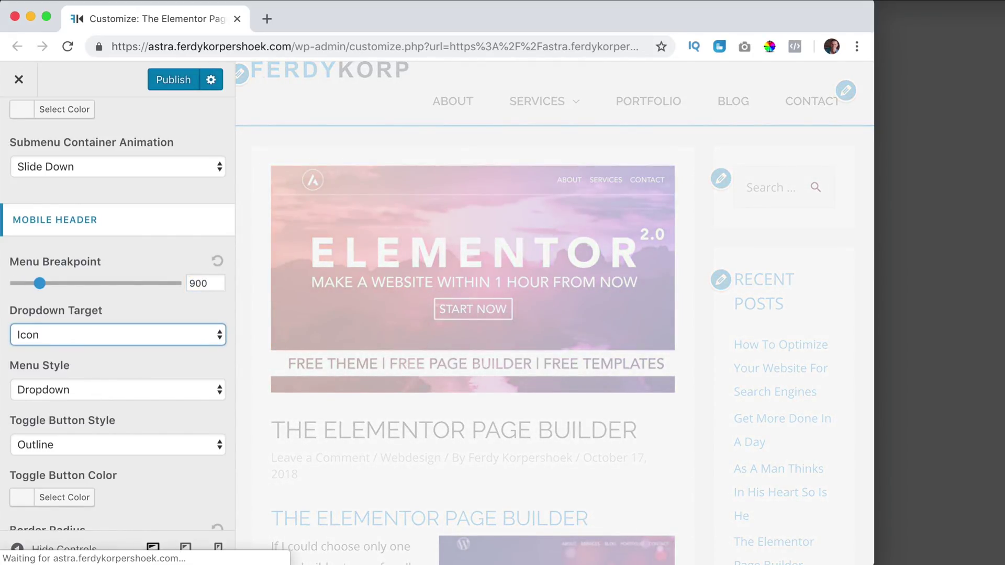
left_click_drag(877, 192, 958, 190)
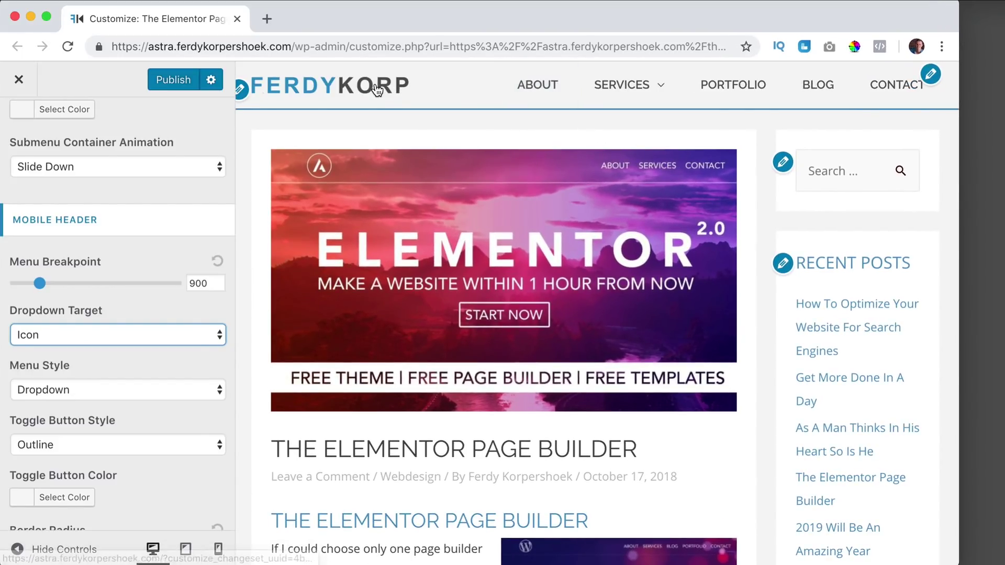
left_click_drag(960, 120, 1004, 119)
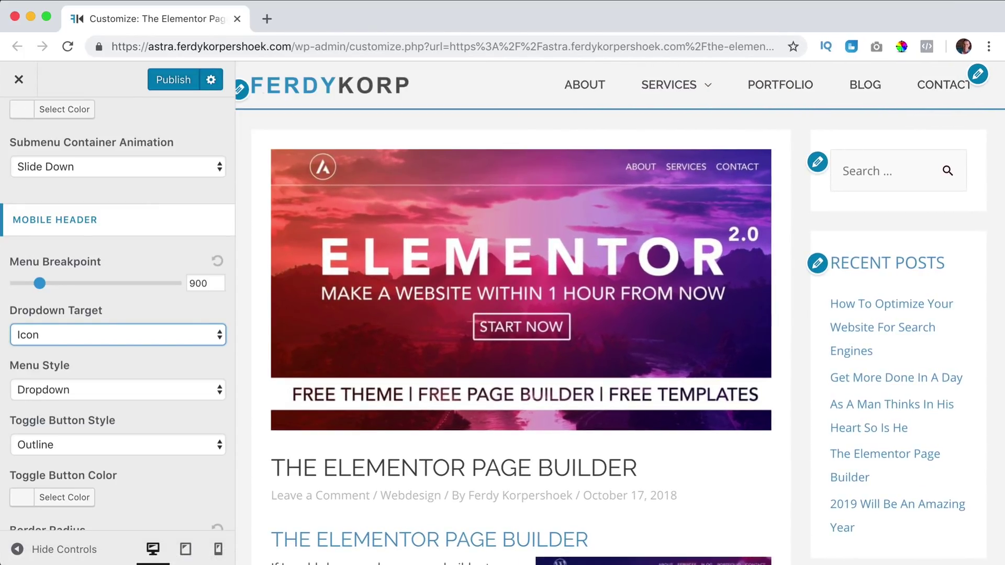
- Preview at tablet width and test the MENU toggle and Services submenu
left_click(196, 314)
left_click(185, 548)
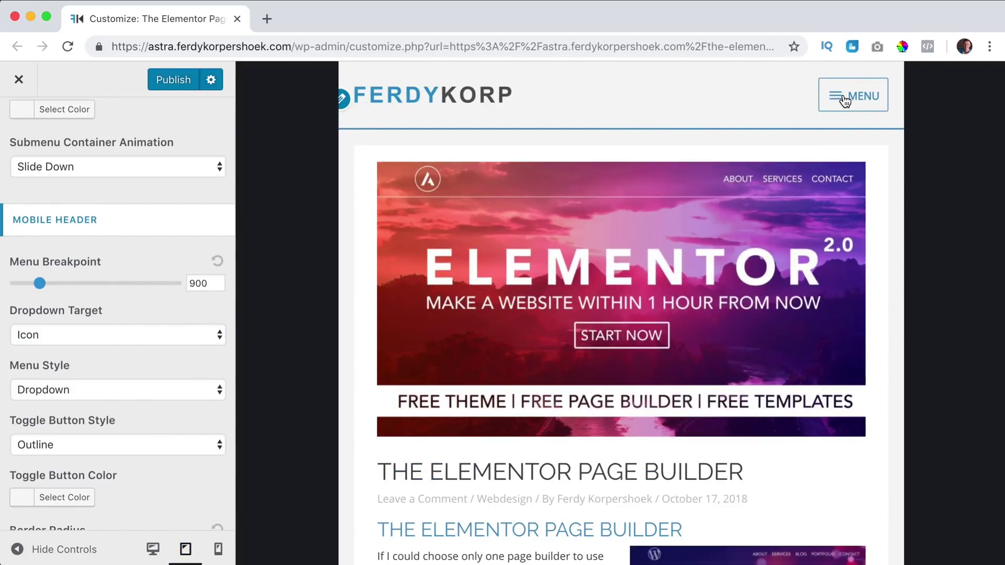
left_click(844, 100)
left_click(881, 203)
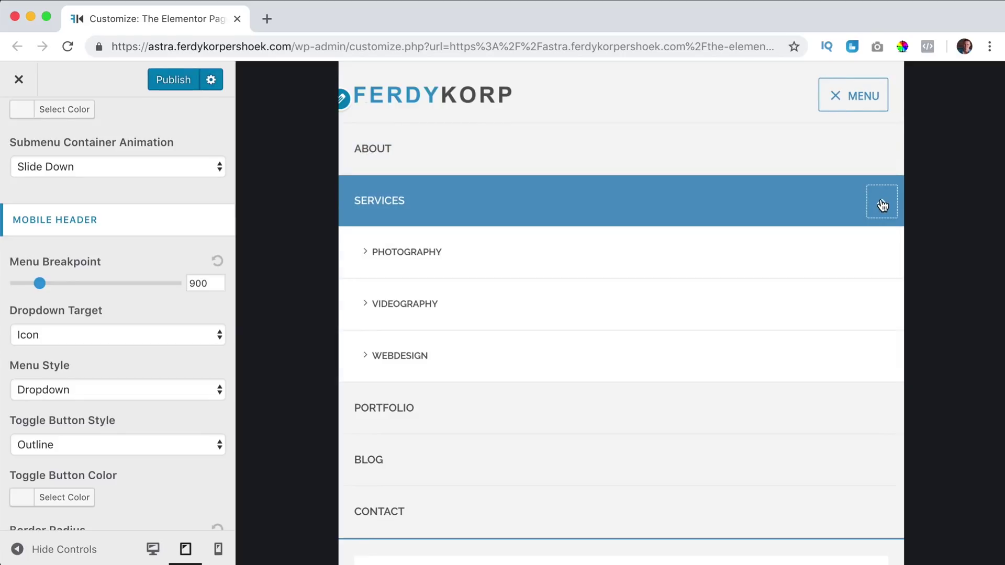
left_click(882, 204)
left_click(843, 96)
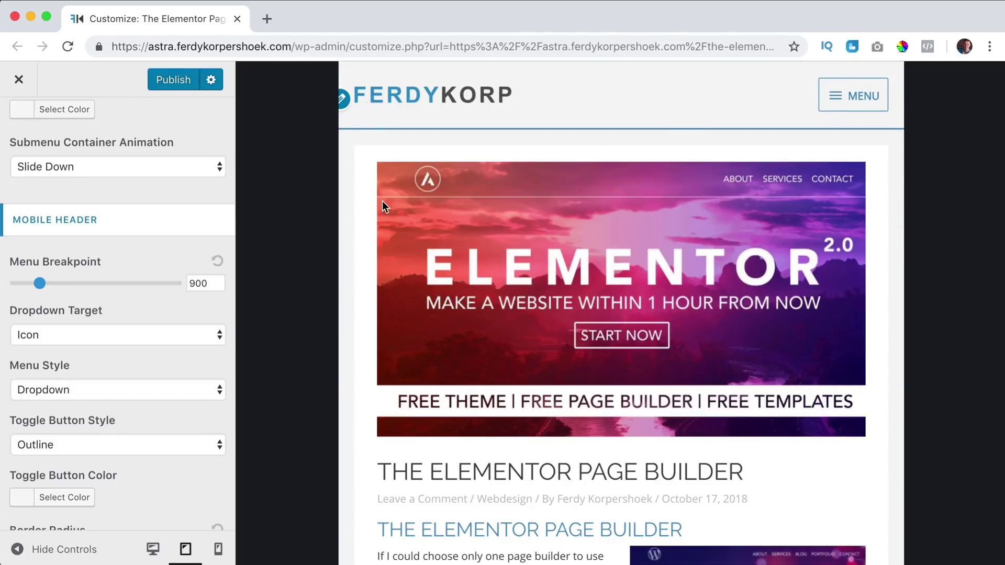
- Set Dropdown Target to Link and test the Services submenu again
left_click(77, 335)
left_click(73, 345)
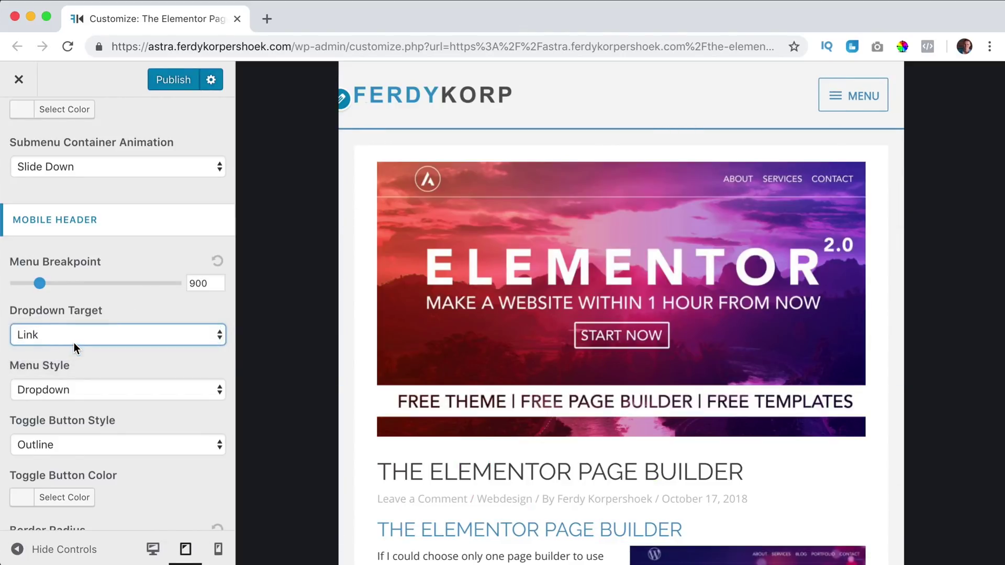
left_click(844, 102)
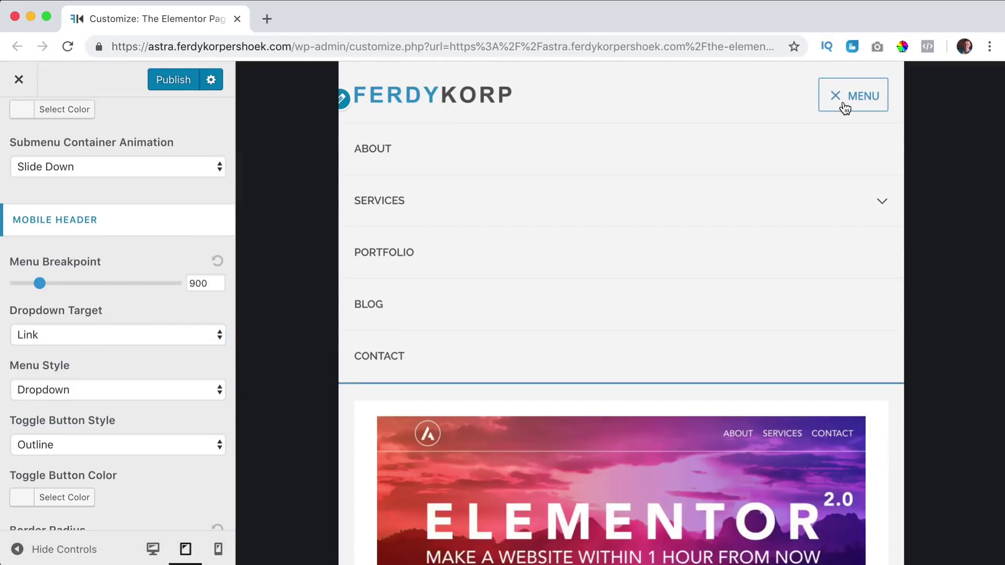
left_click(879, 200)
left_click(879, 200)
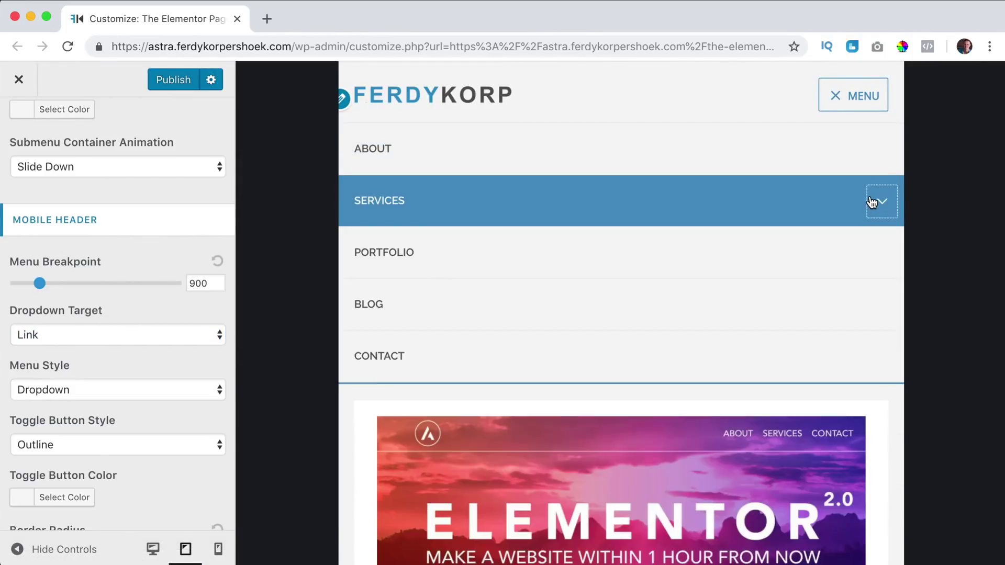
left_click(856, 99)
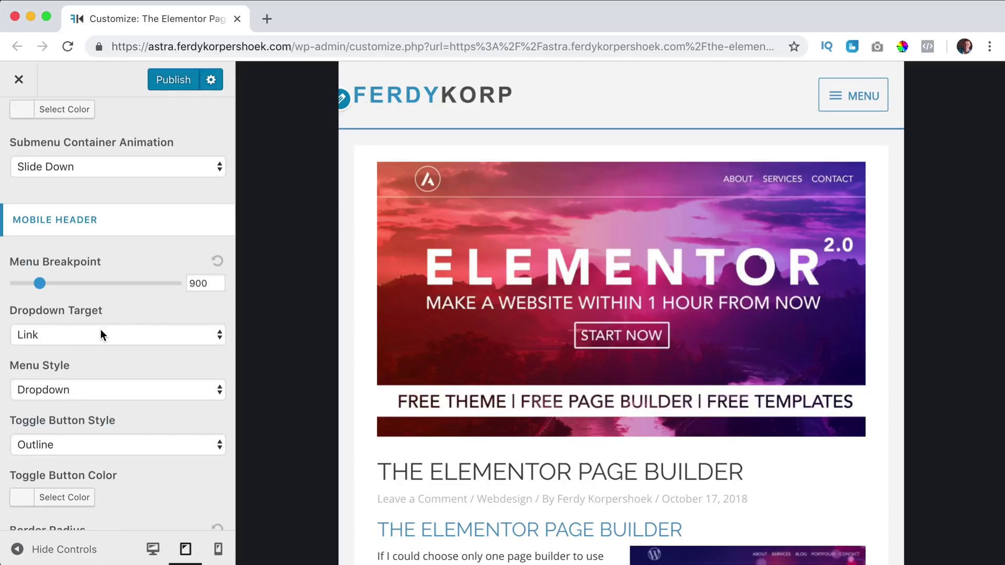
- Set Dropdown Target back to Icon and reopen the mobile menu
left_click(42, 336)
left_click(51, 327)
left_click(50, 326)
left_click(50, 320)
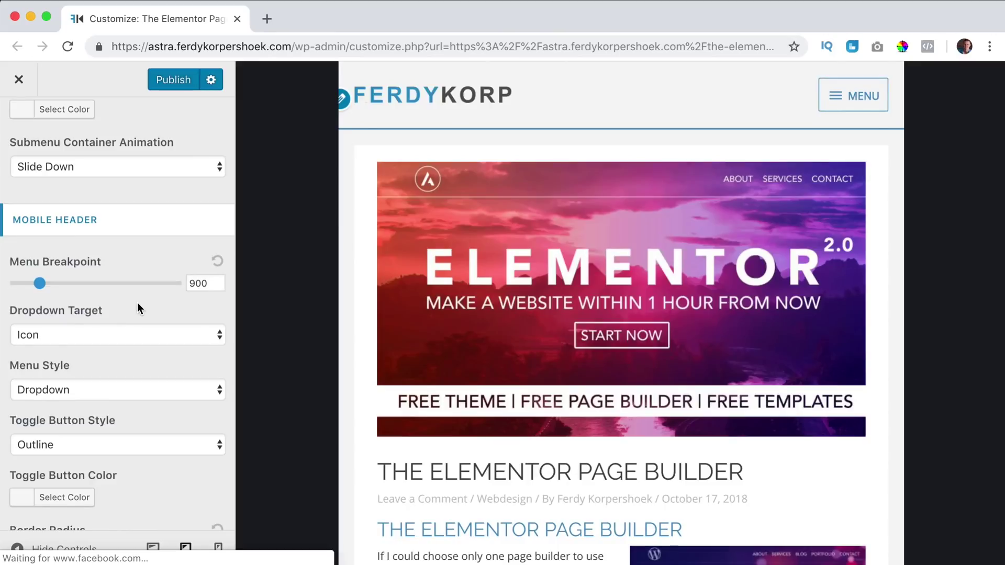
scroll(137, 304, "down", 3)
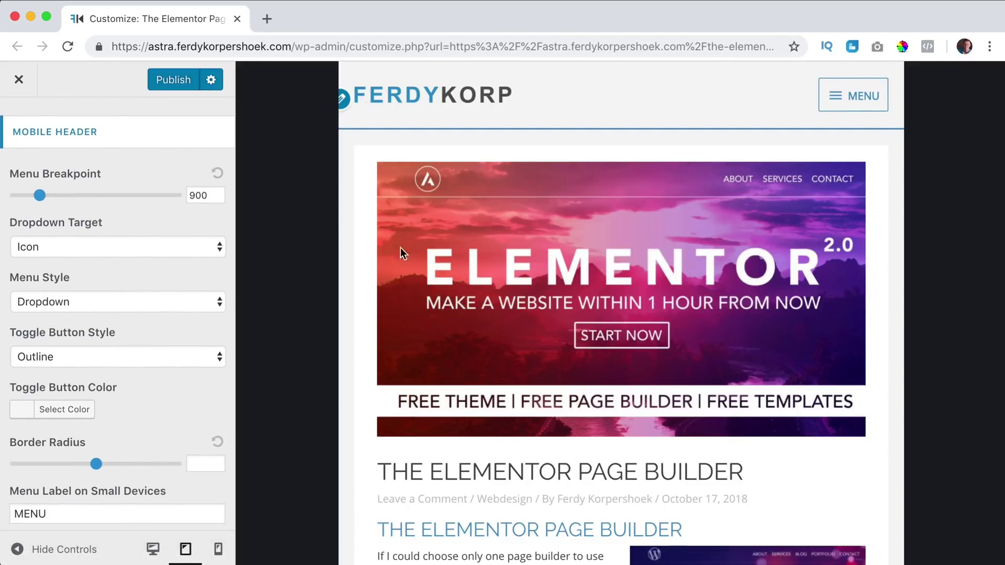
left_click(855, 101)
- Try the Flyout mobile menu style and check its panel in the preview
left_click(854, 101)
left_click(134, 301)
left_click(114, 315)
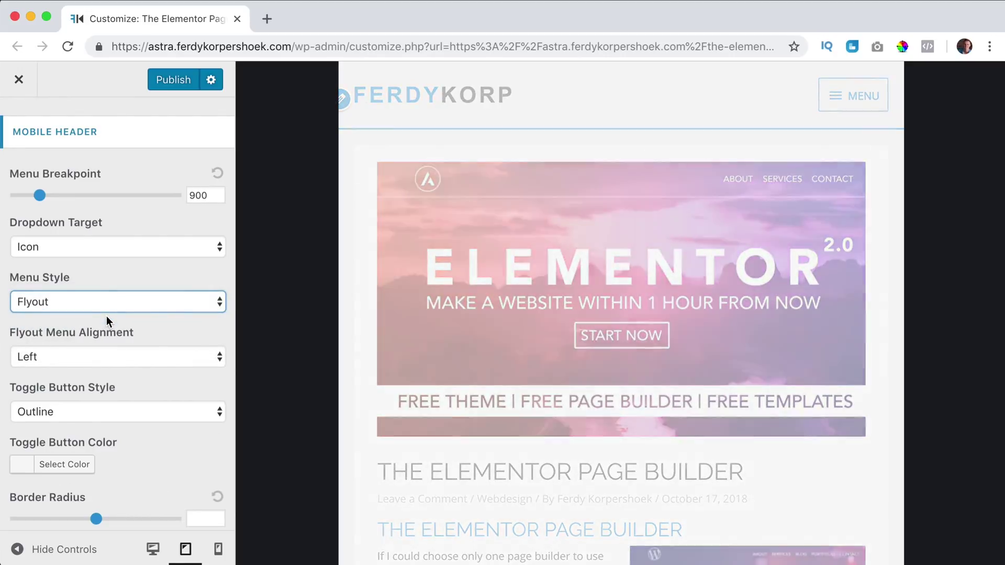
left_click(856, 98)
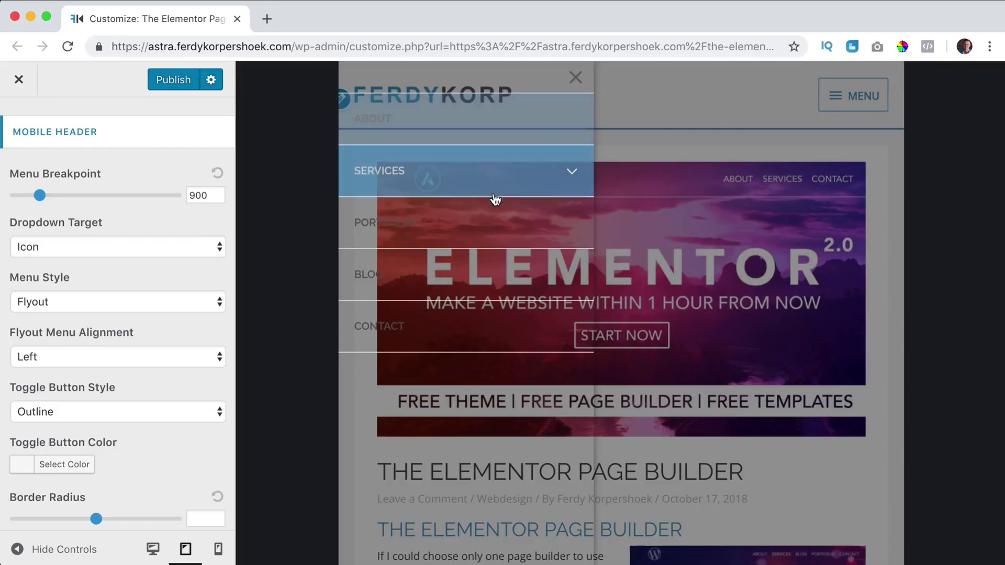
left_click(575, 78)
- Try the Full-Screen menu style and check its overlay in the preview
left_click(97, 303)
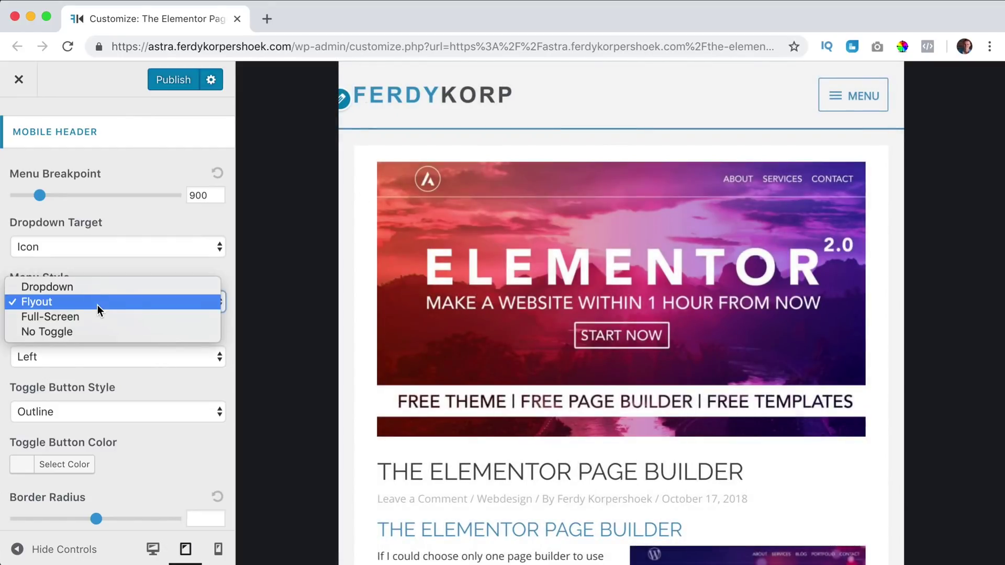
left_click(85, 316)
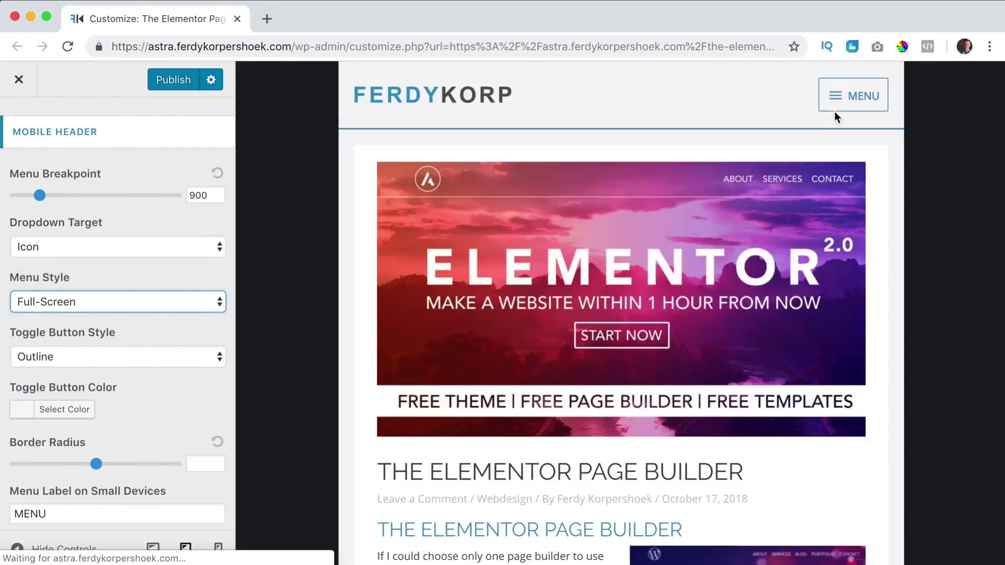
left_click(854, 99)
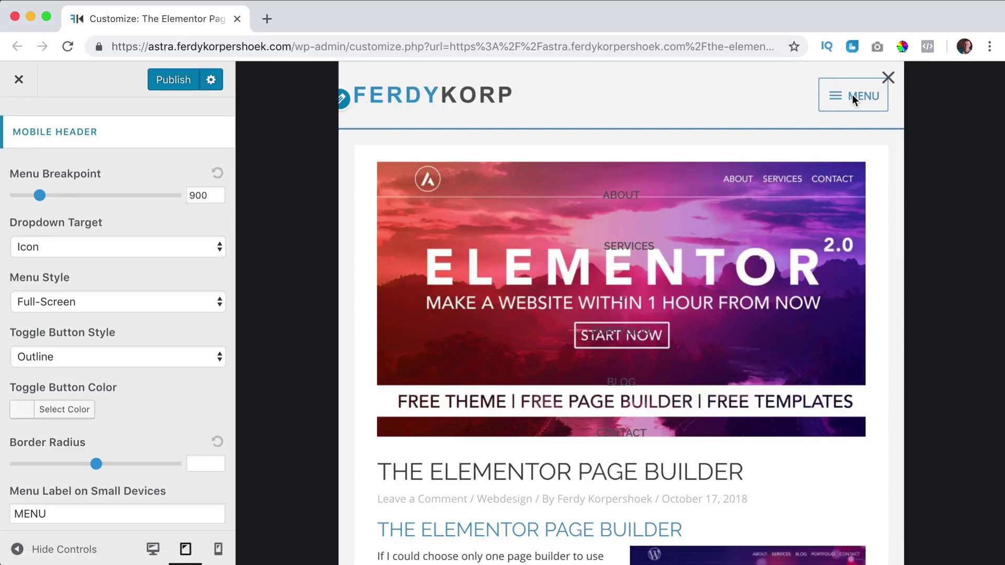
left_click(886, 80)
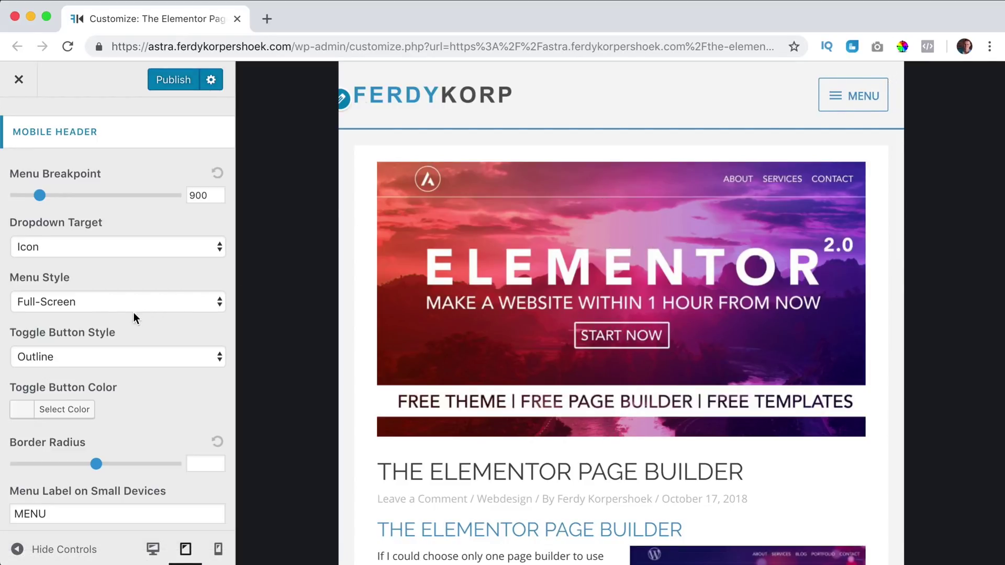
- Try No Toggle, then set the mobile menu style to Dropdown
left_click(70, 303)
left_click(65, 316)
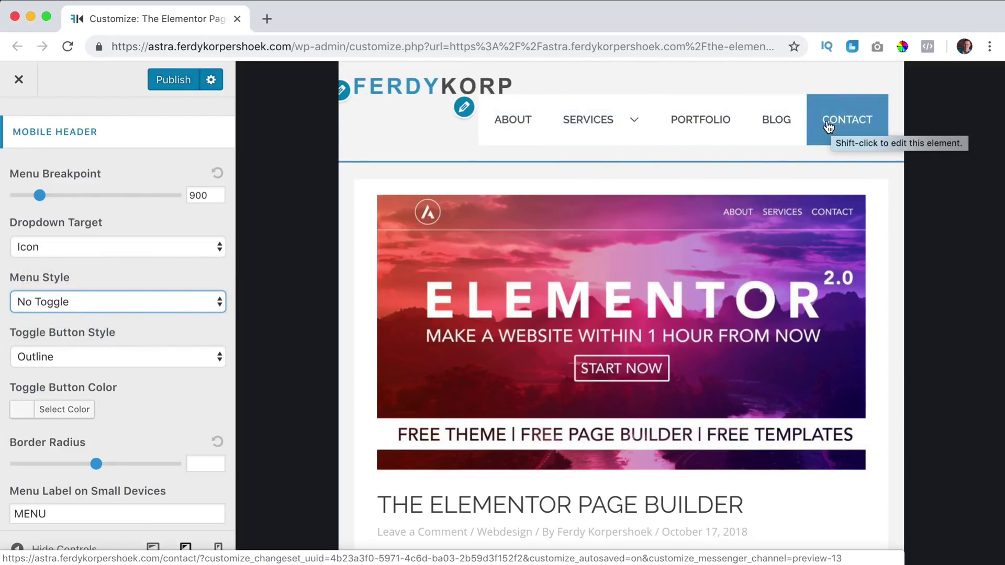
left_click(97, 302)
left_click(76, 262)
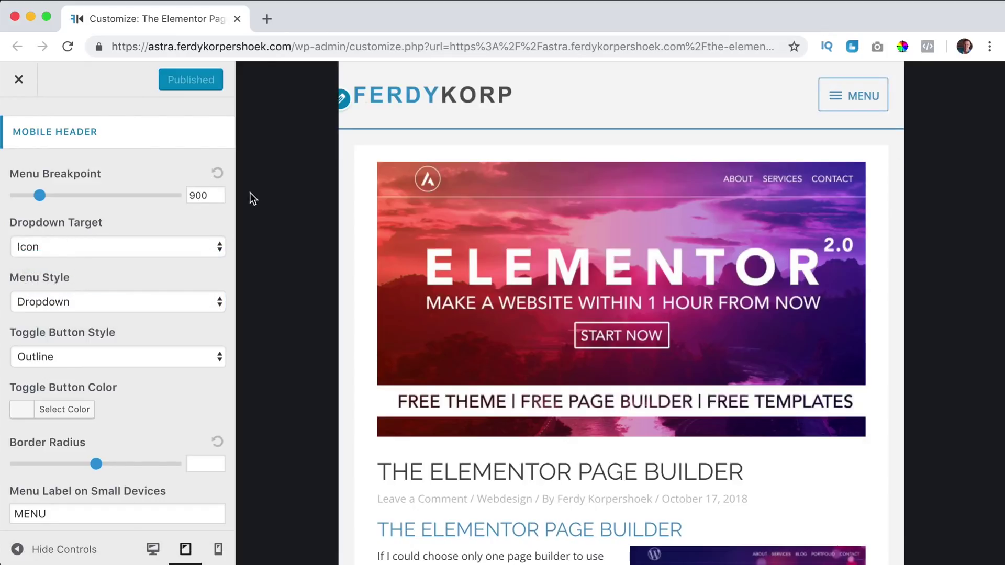
left_click(64, 409)
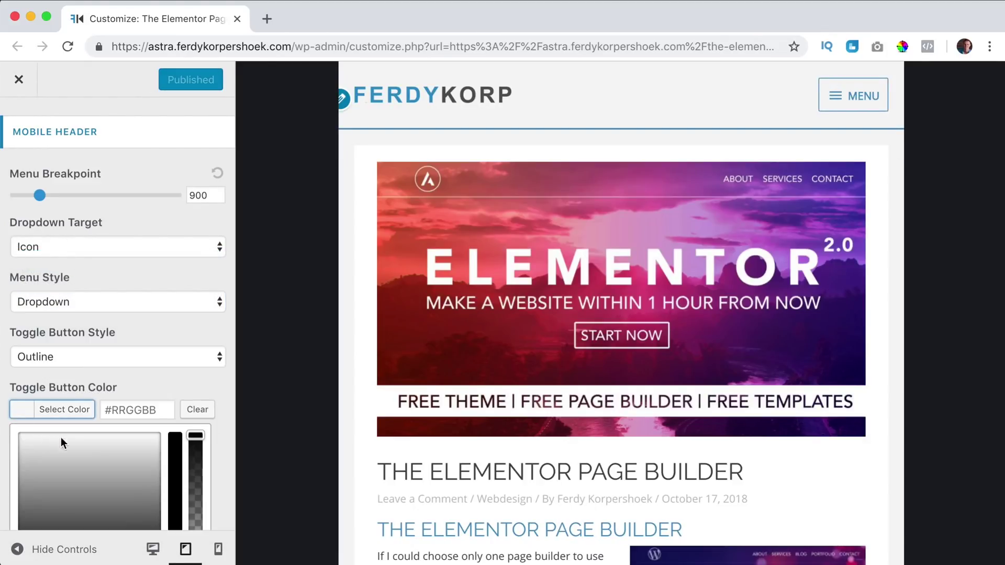
scroll(88, 453, "down", 2)
scroll(89, 453, "down", 1)
left_click(61, 450)
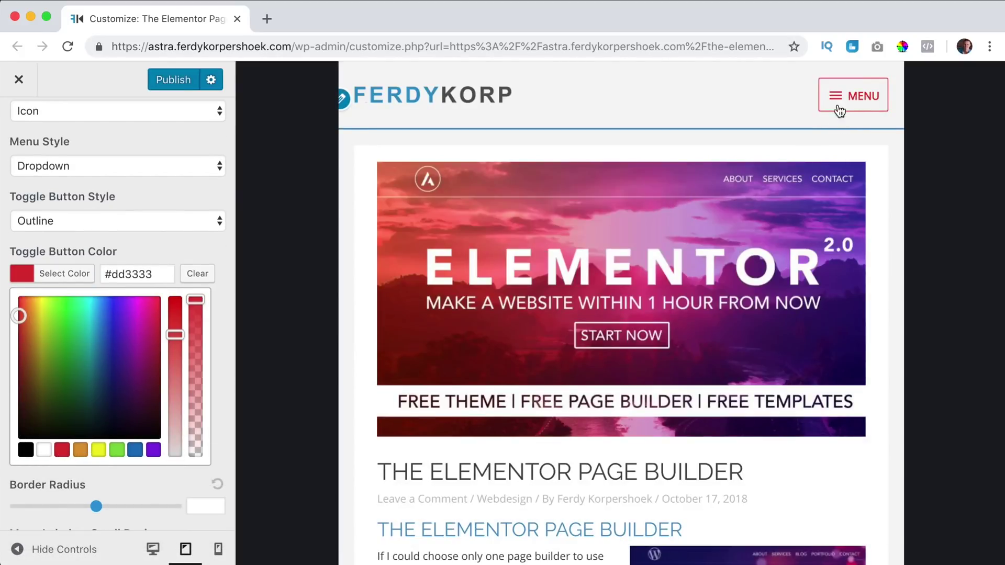
left_click(197, 274)
left_click(36, 279)
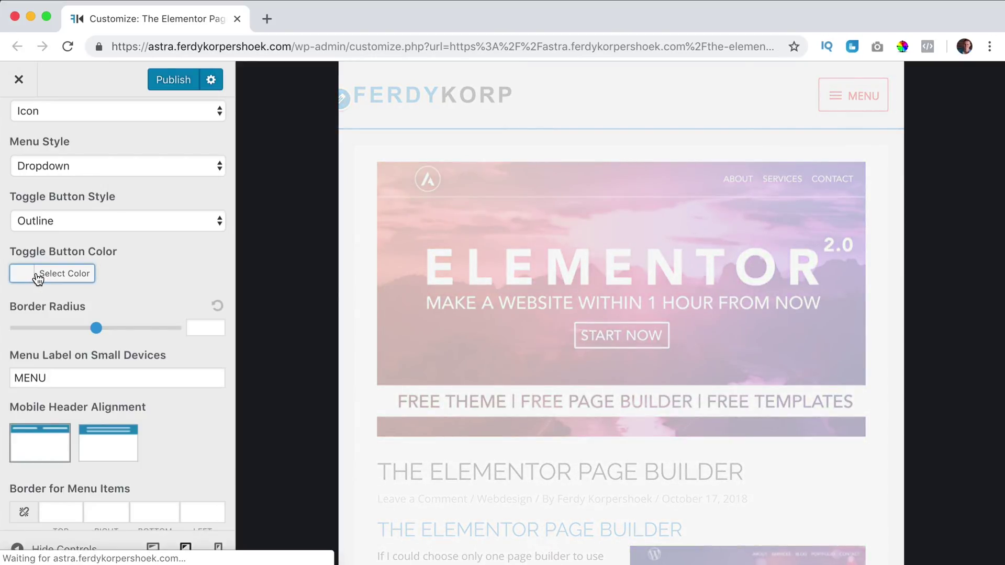
left_click(200, 327)
type("5")
key("Tab")
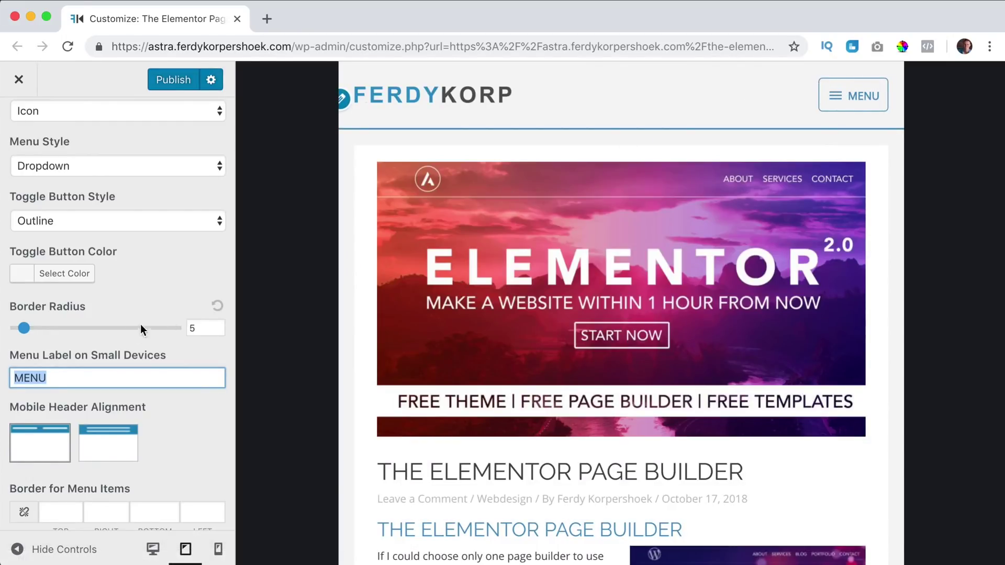
left_click(203, 329)
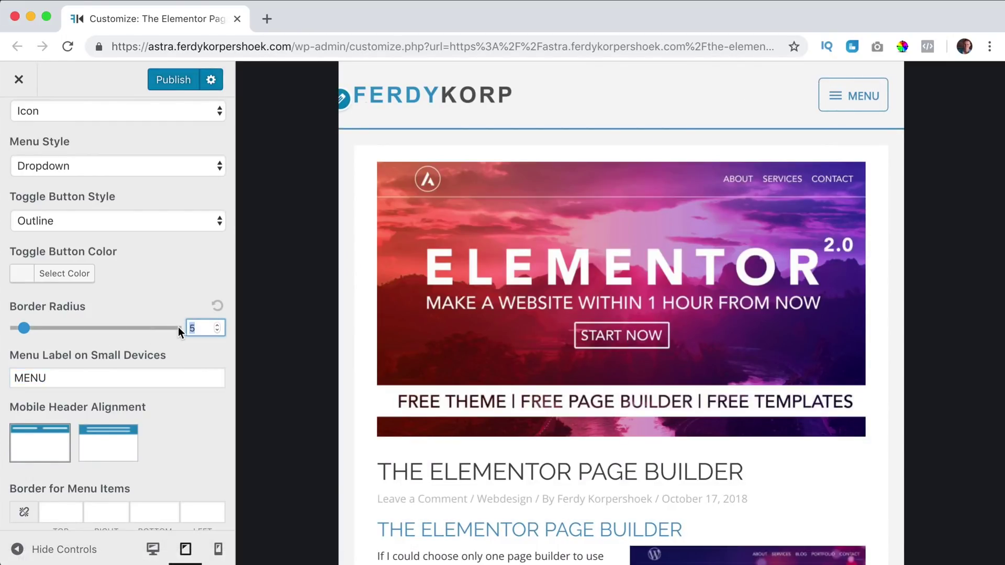
left_click(217, 307)
- Switch the preview to mobile size and retype the menu label as 'MENU'
left_click(219, 544)
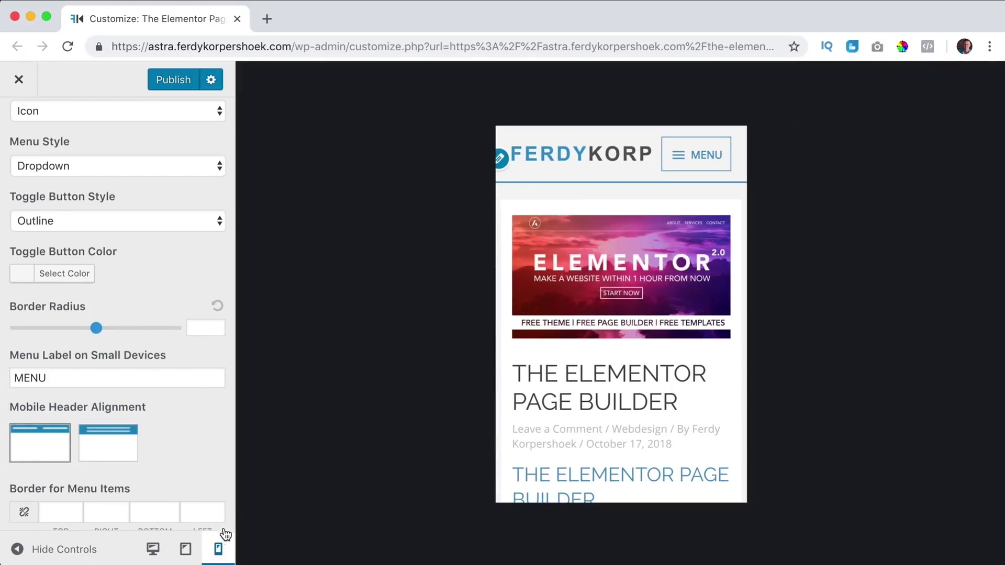
left_click(78, 382)
key("super+a")
key("BackSpace")
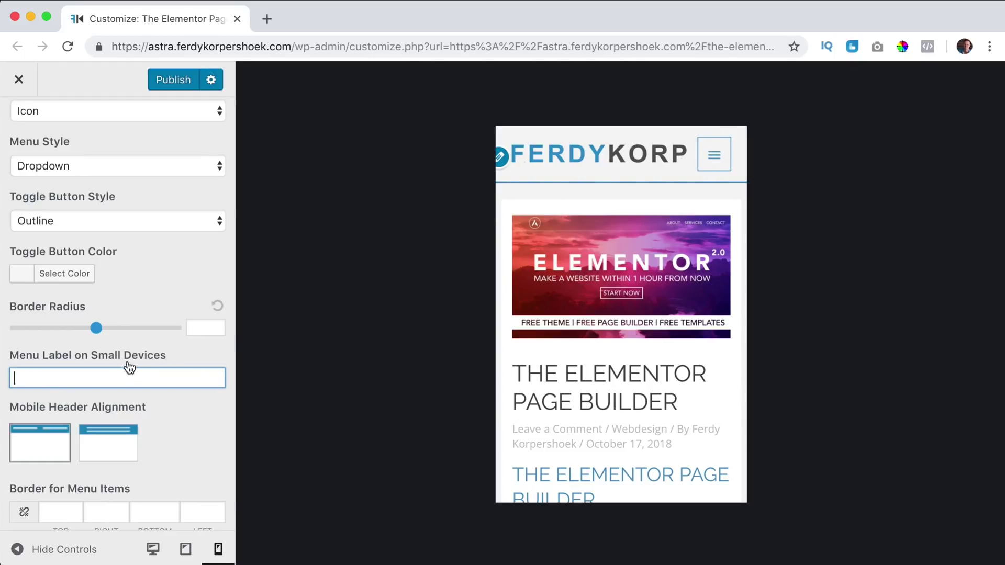
type("MENU")
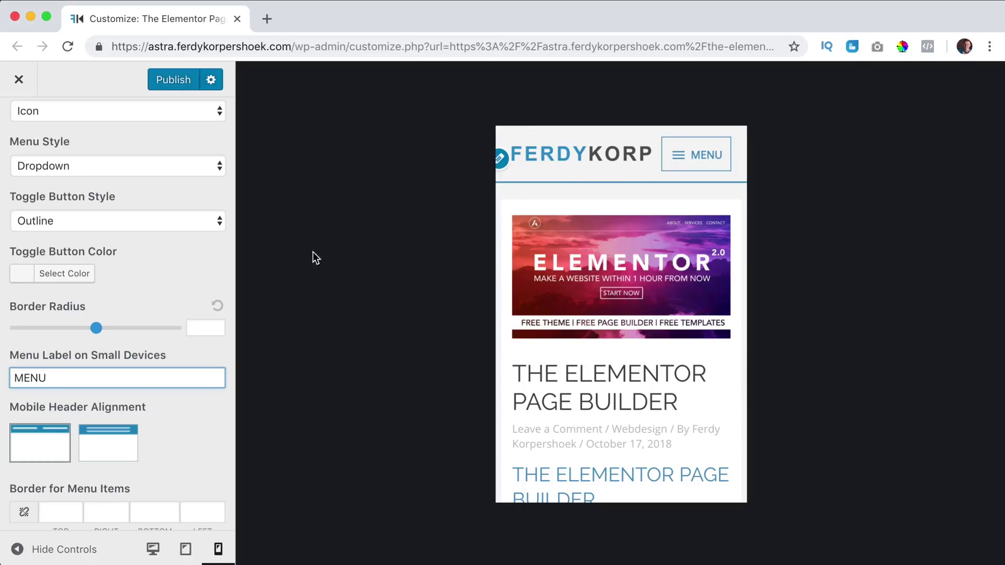
- Try the stacked mobile header layout, revert to inline, and open the preview menu
left_click(104, 444)
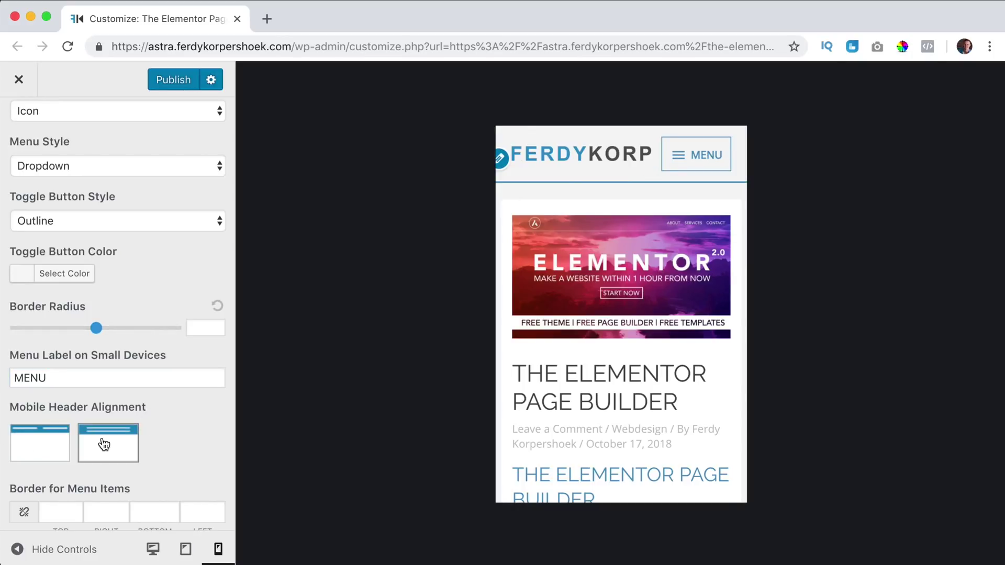
left_click(53, 446)
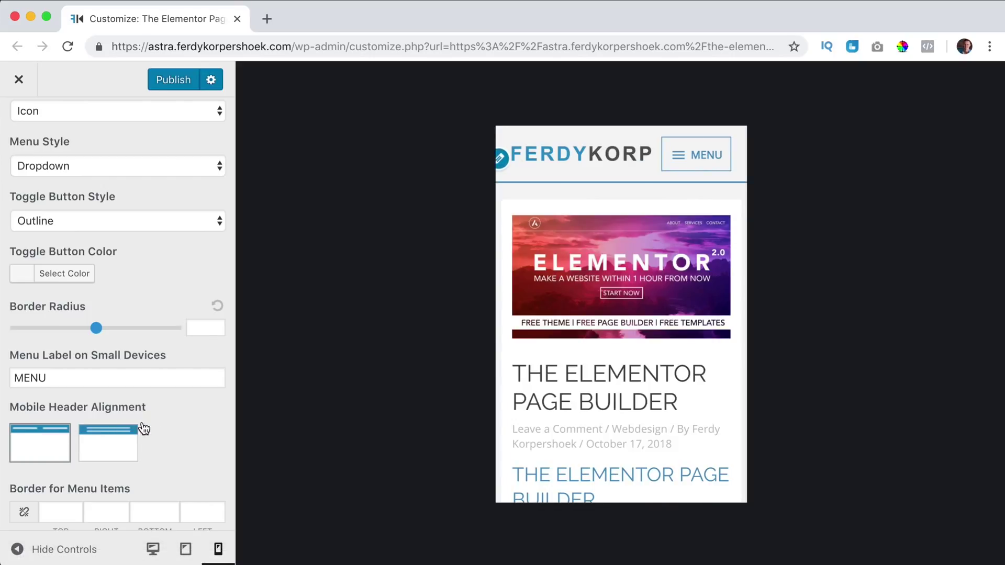
scroll(135, 426, "down", 4)
left_click(669, 168)
- Enter 3 in each Border for Menu Items width field
left_click(59, 309)
type("3")
key("Tab")
type("3")
key("Tab")
type("3")
key("Tab")
type("3")
key("Tab")
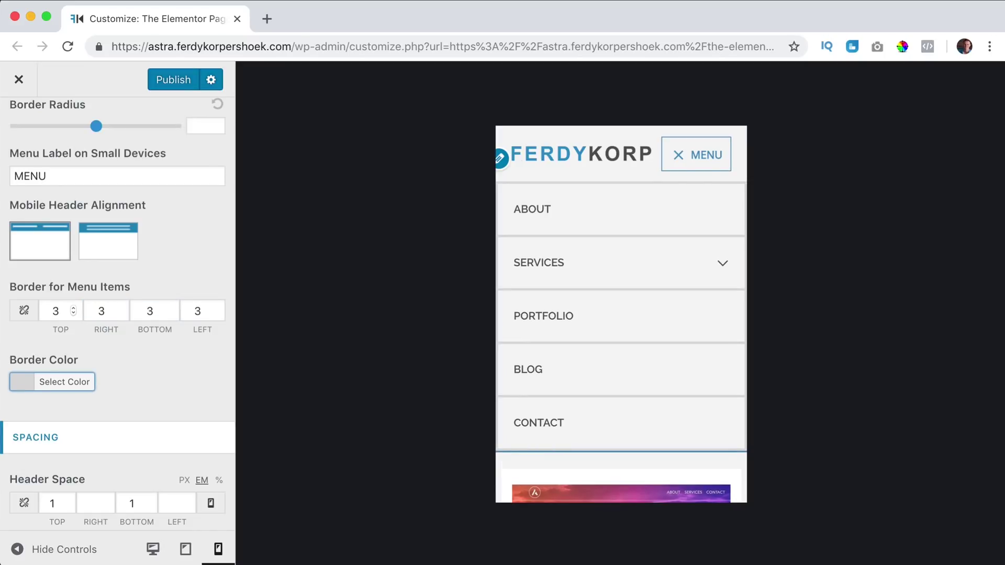
- Link the border sides and set all menu item borders to 0
left_click_drag(63, 312, 48, 313)
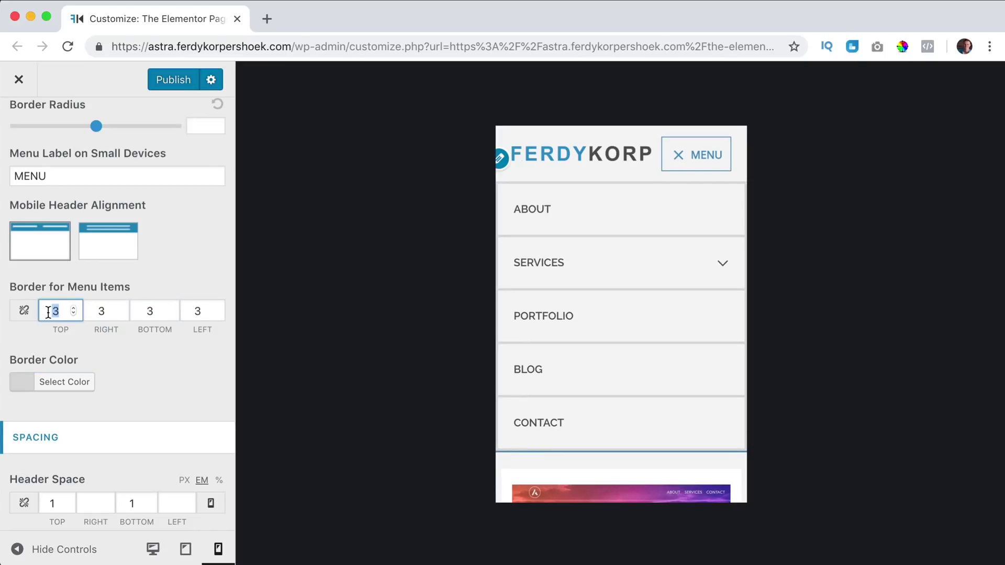
left_click(23, 310)
double_click(55, 311)
type("0")
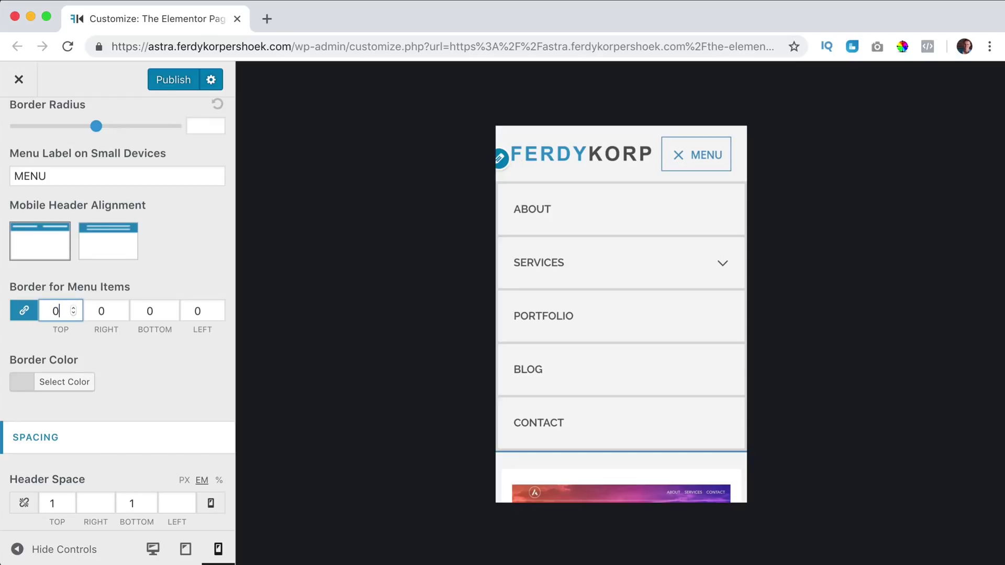
key("Tab")
- Unlink the sides and set only the bottom border width to 1
left_click(62, 312)
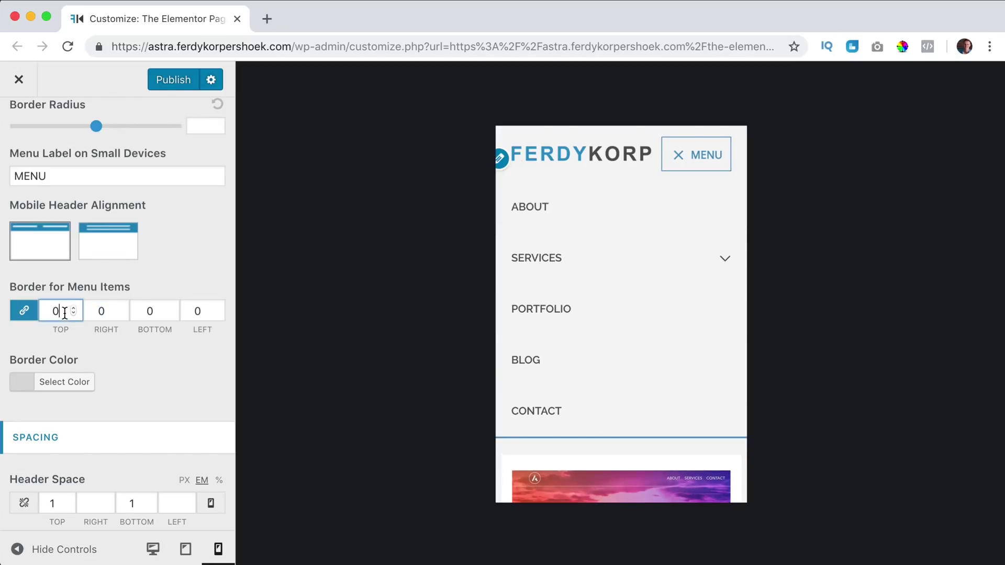
left_click(23, 314)
left_click(150, 310)
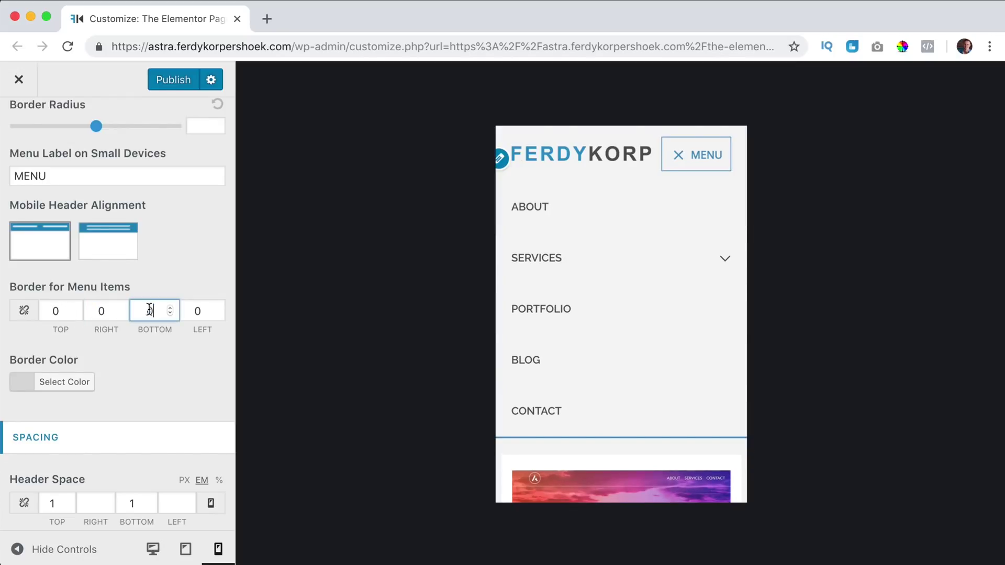
type("1")
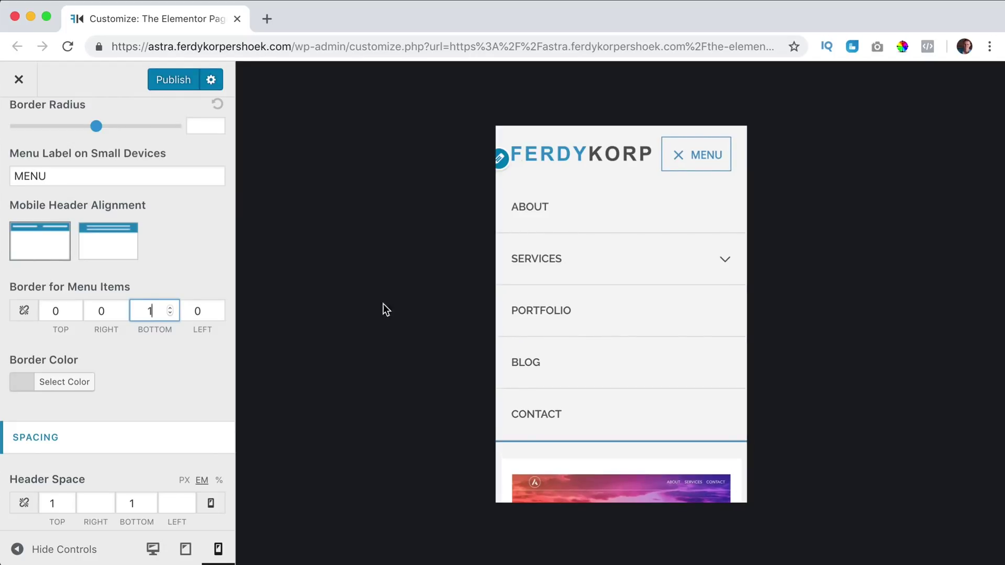
left_click(715, 267)
left_click(722, 267)
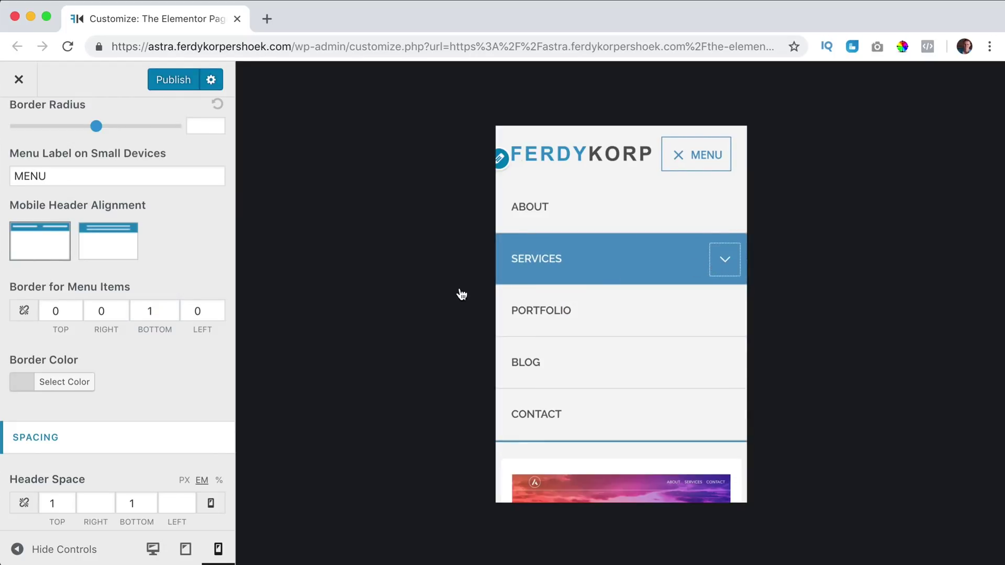
scroll(147, 368, "down", 2)
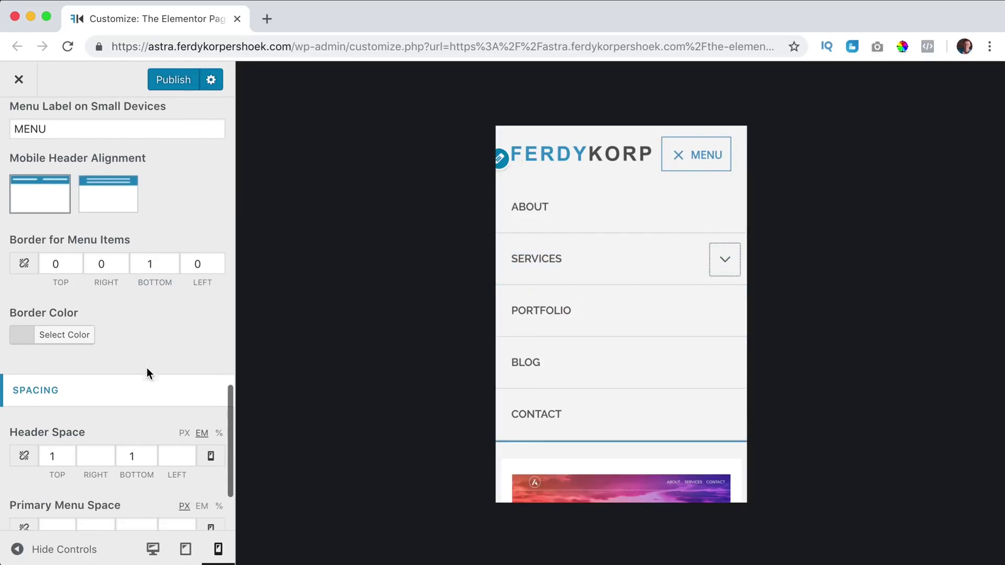
- Try a blue menu item border colour, then clear it back to default
left_click(31, 329)
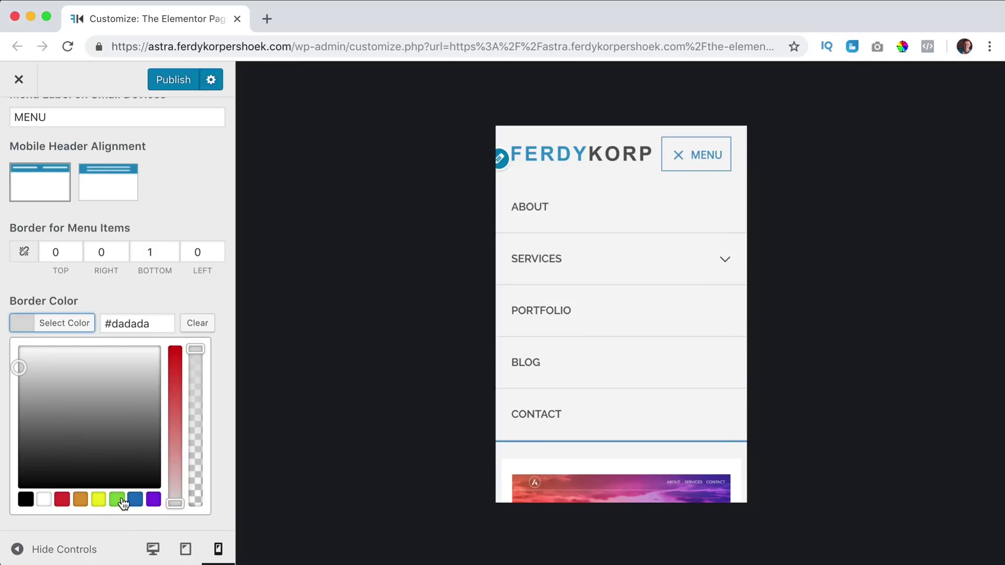
left_click(138, 502)
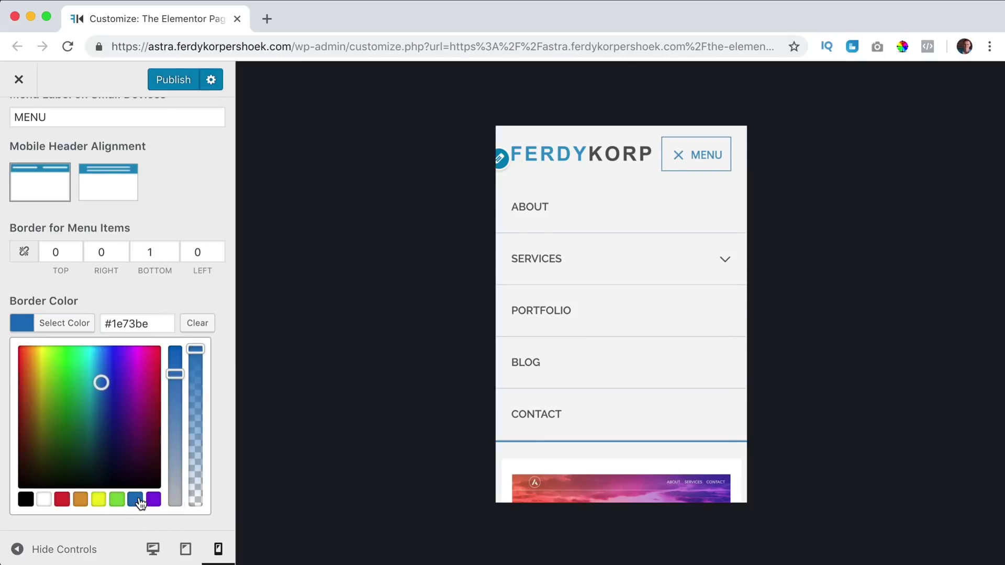
left_click(197, 323)
left_click(34, 325)
scroll(130, 319, "down", 3)
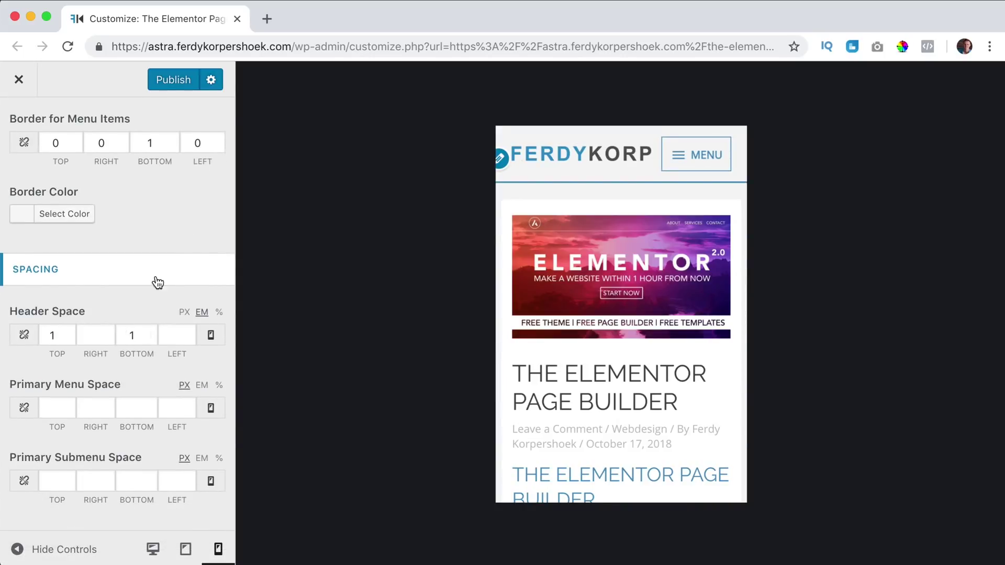
scroll(152, 285, "up", 10)
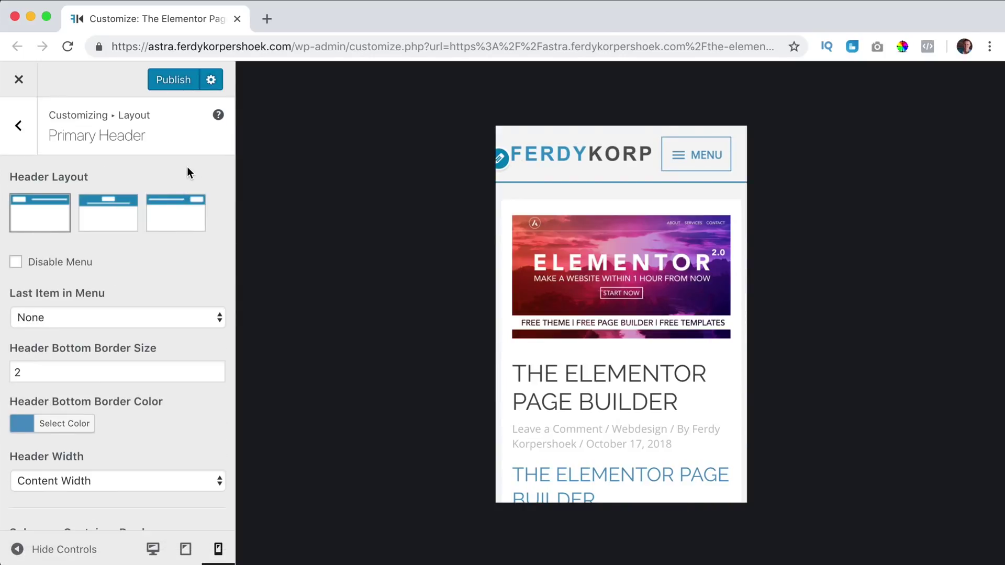